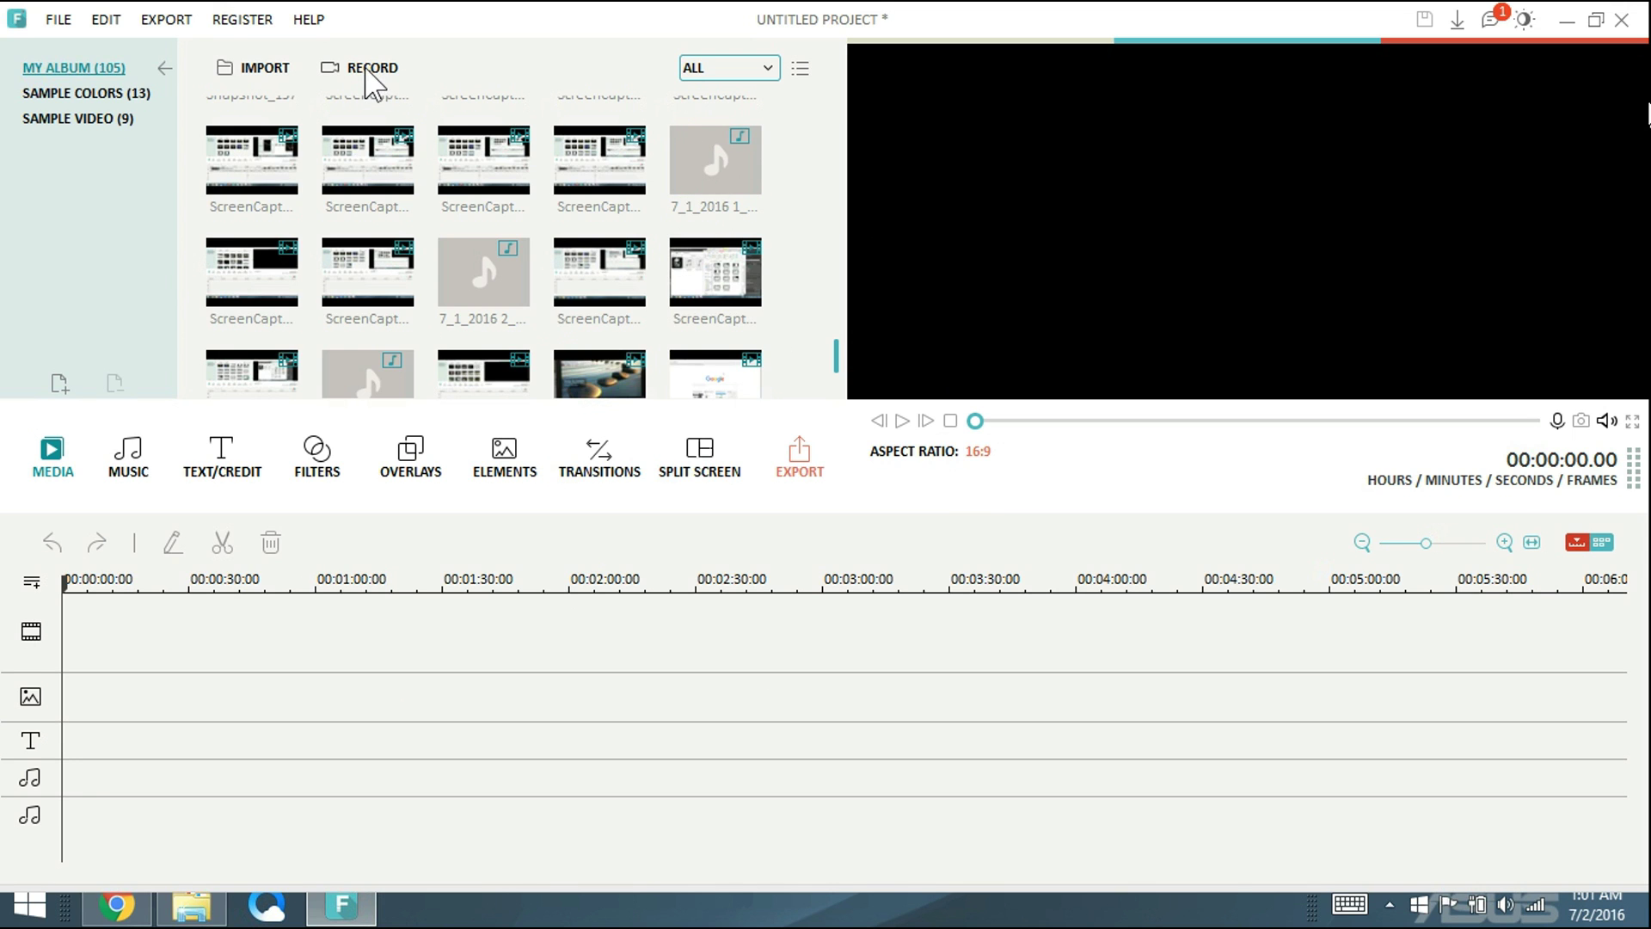
Switch from Music back to the Media album and show the Record capture options.
{"action": "left_click", "coordinate": [142, 454]}
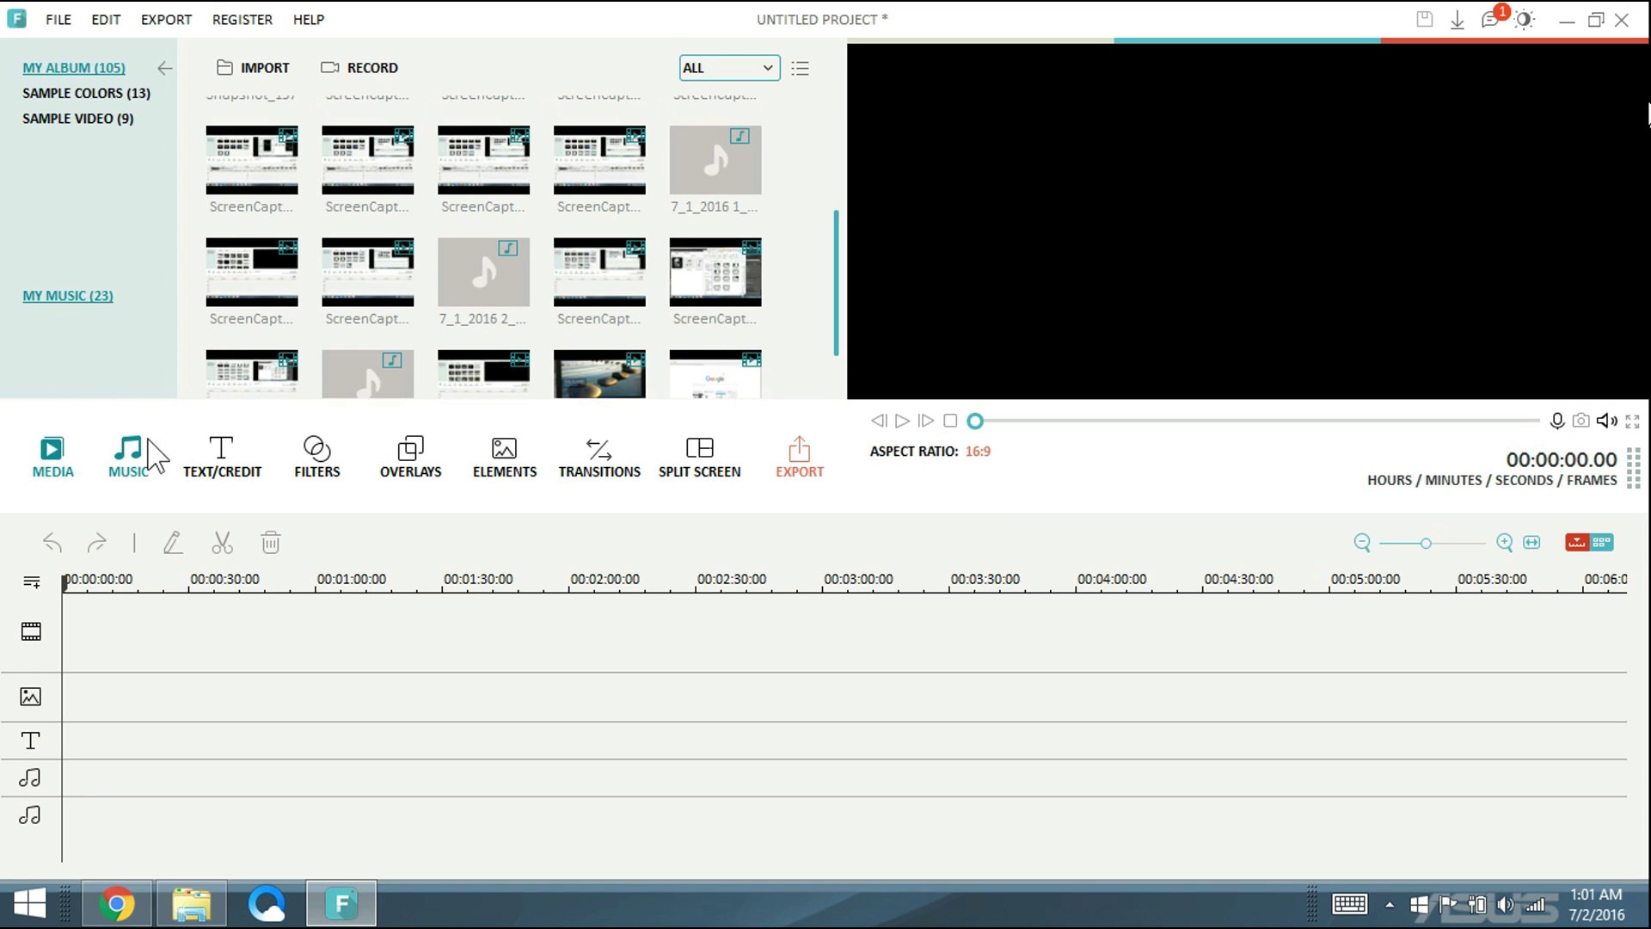
{"action": "left_click", "coordinate": [51, 454]}
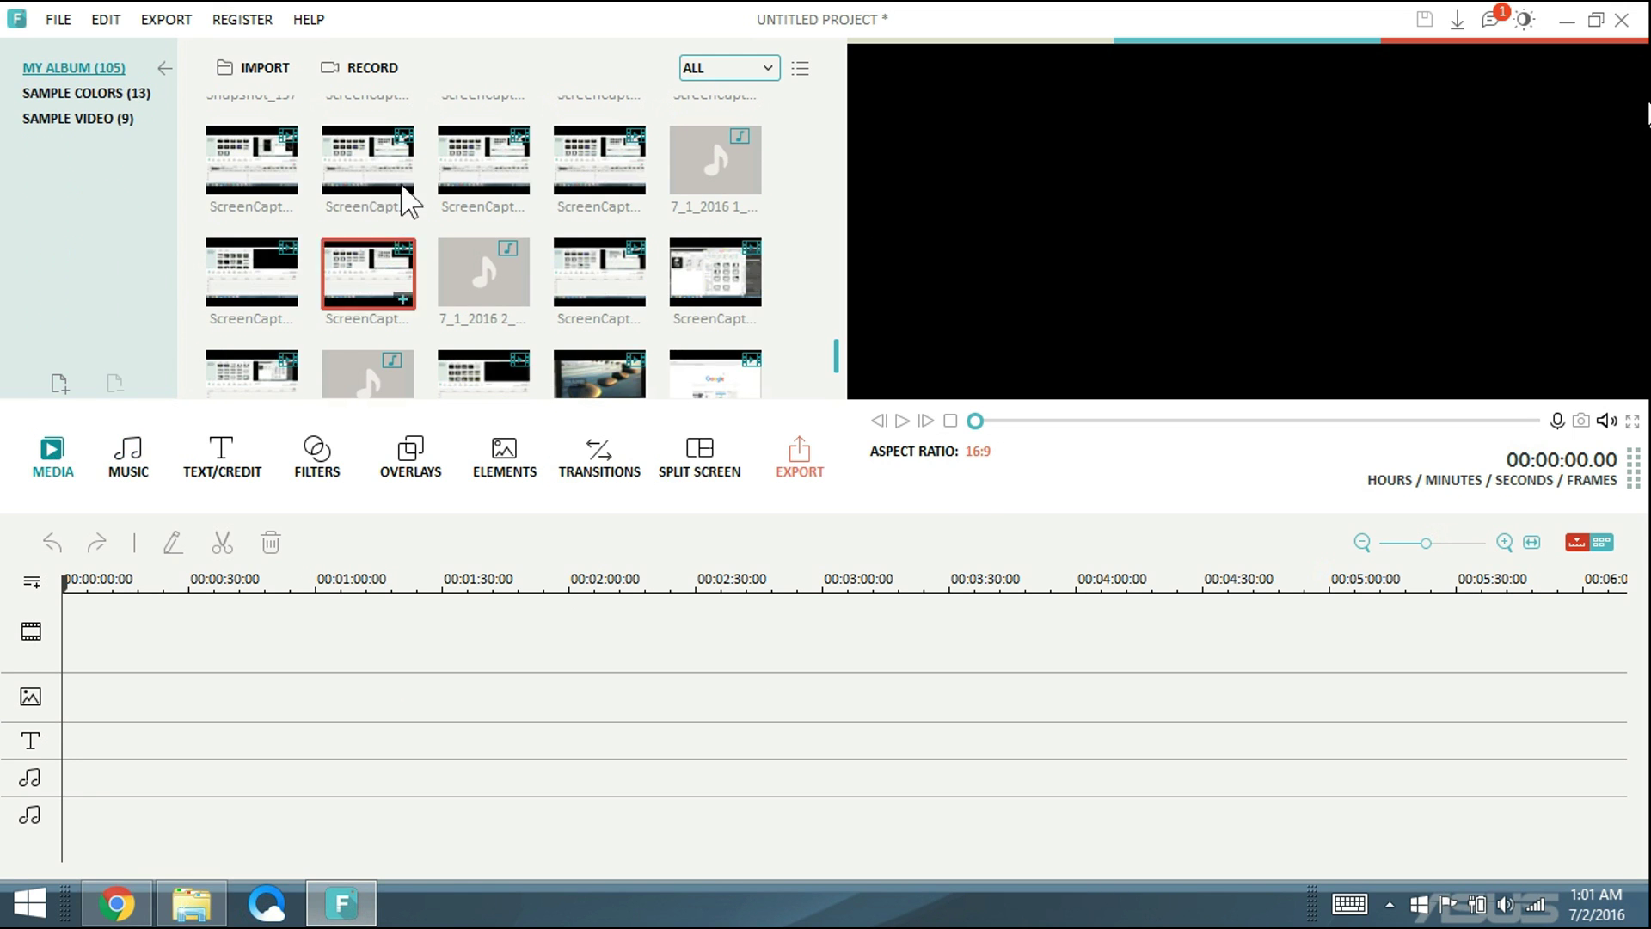
{"action": "left_click", "coordinate": [380, 71]}
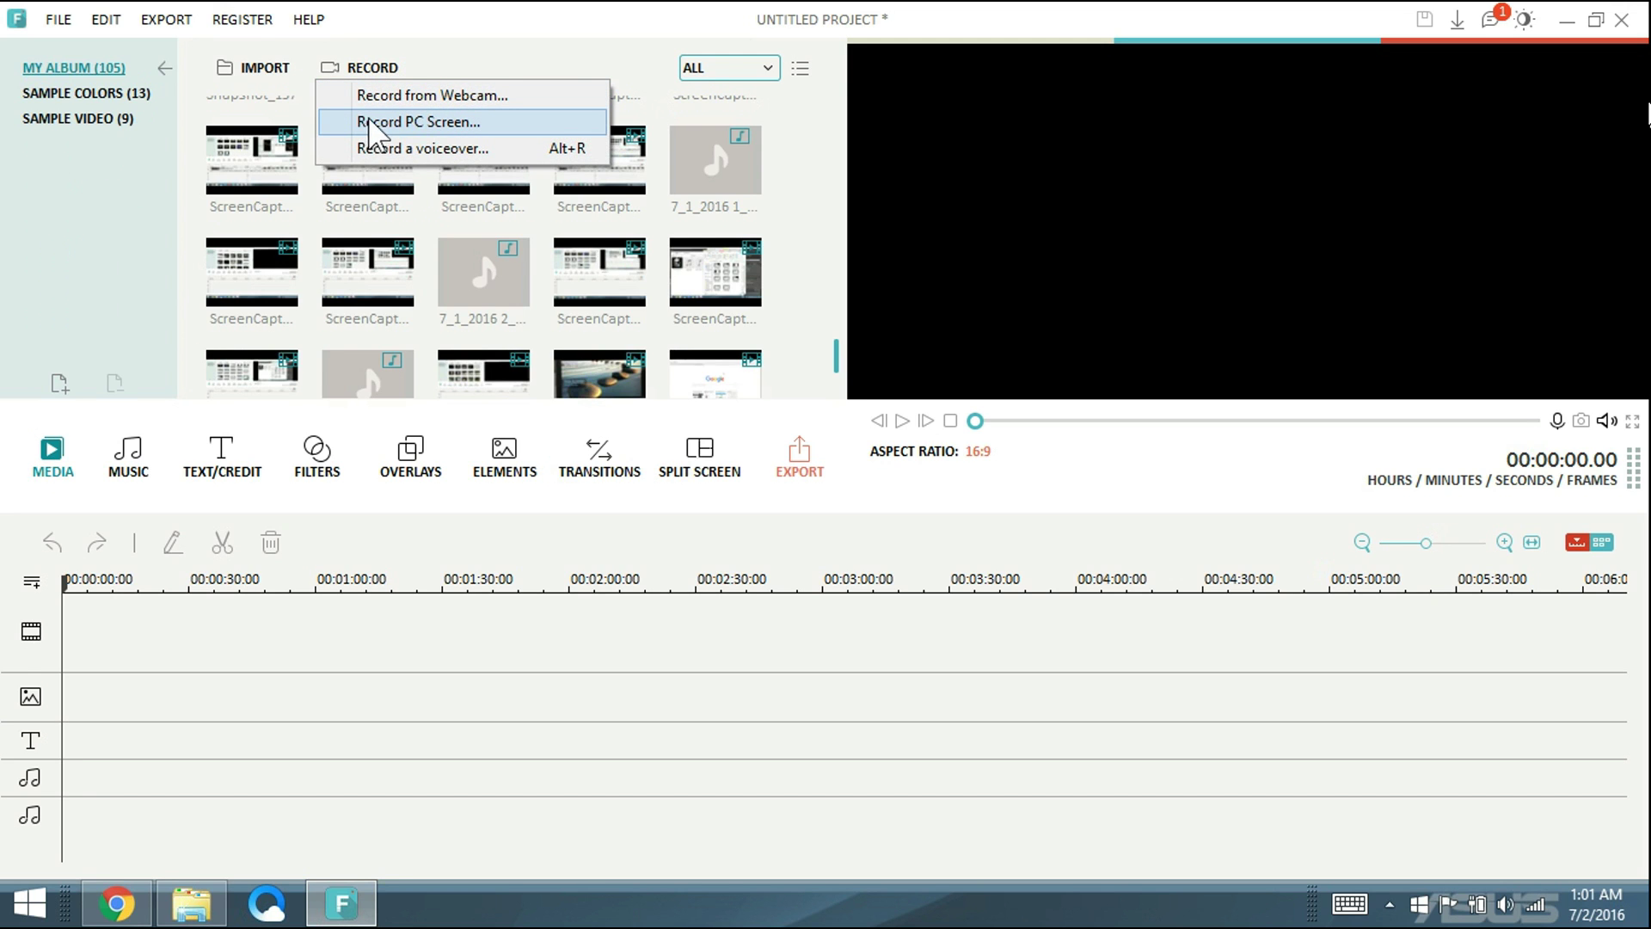
Set up a Full Screen PC recording with microphone and system audio both on.
{"action": "left_click", "coordinate": [417, 121]}
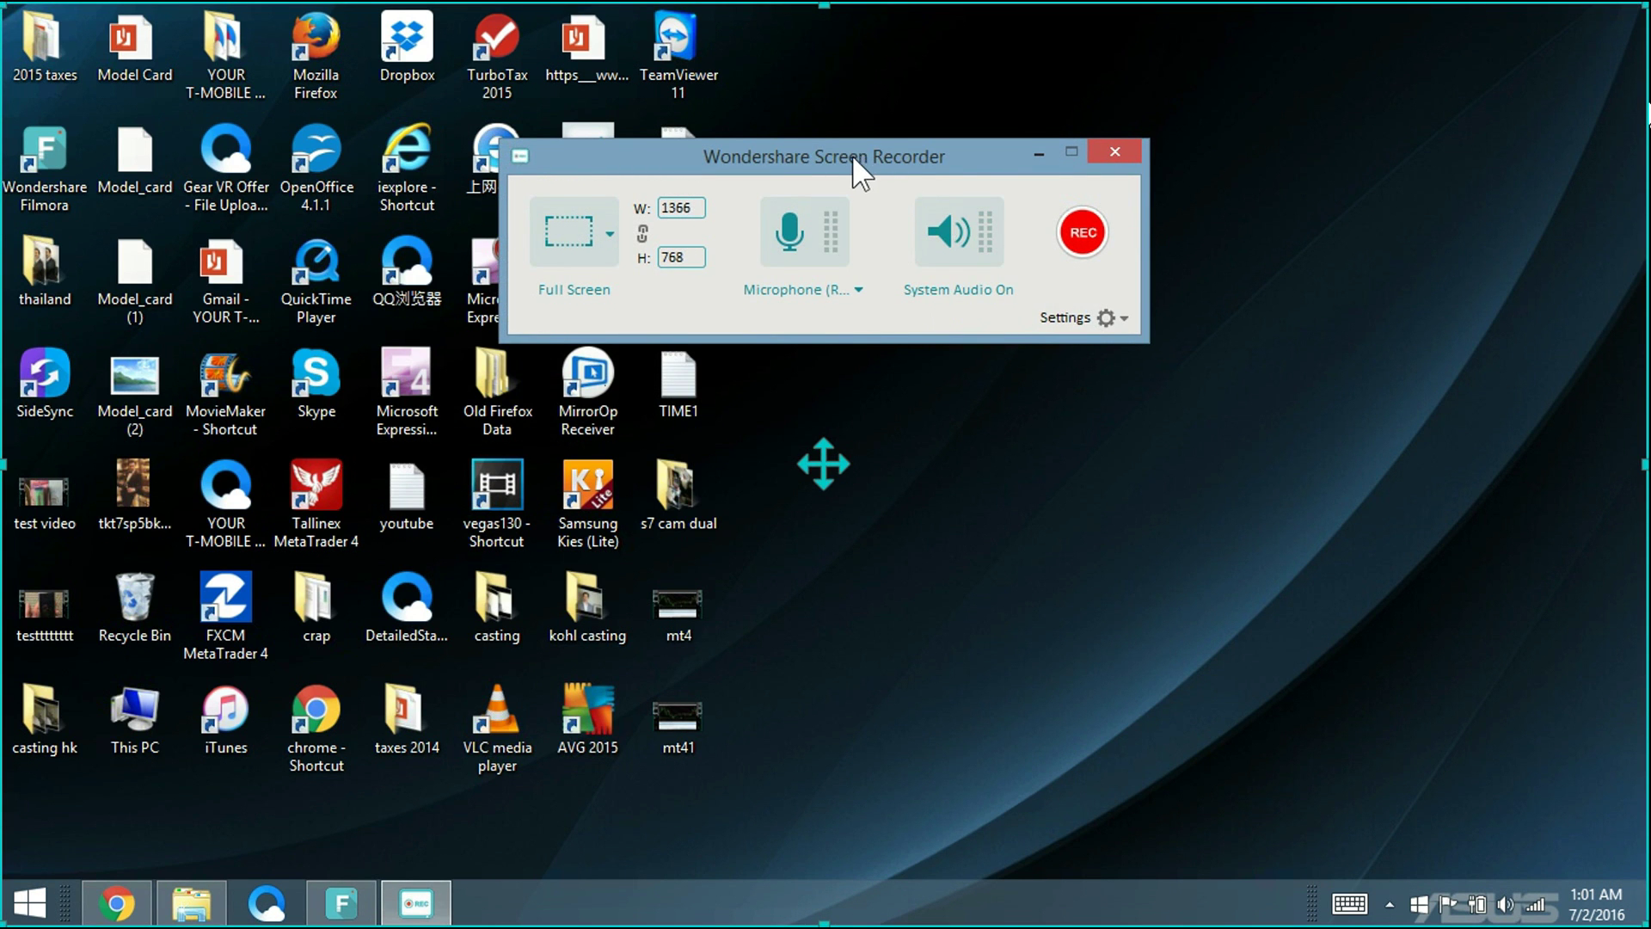
{"action": "left_click_drag", "start_coordinate": [854, 155], "coordinate": [885, 231]}
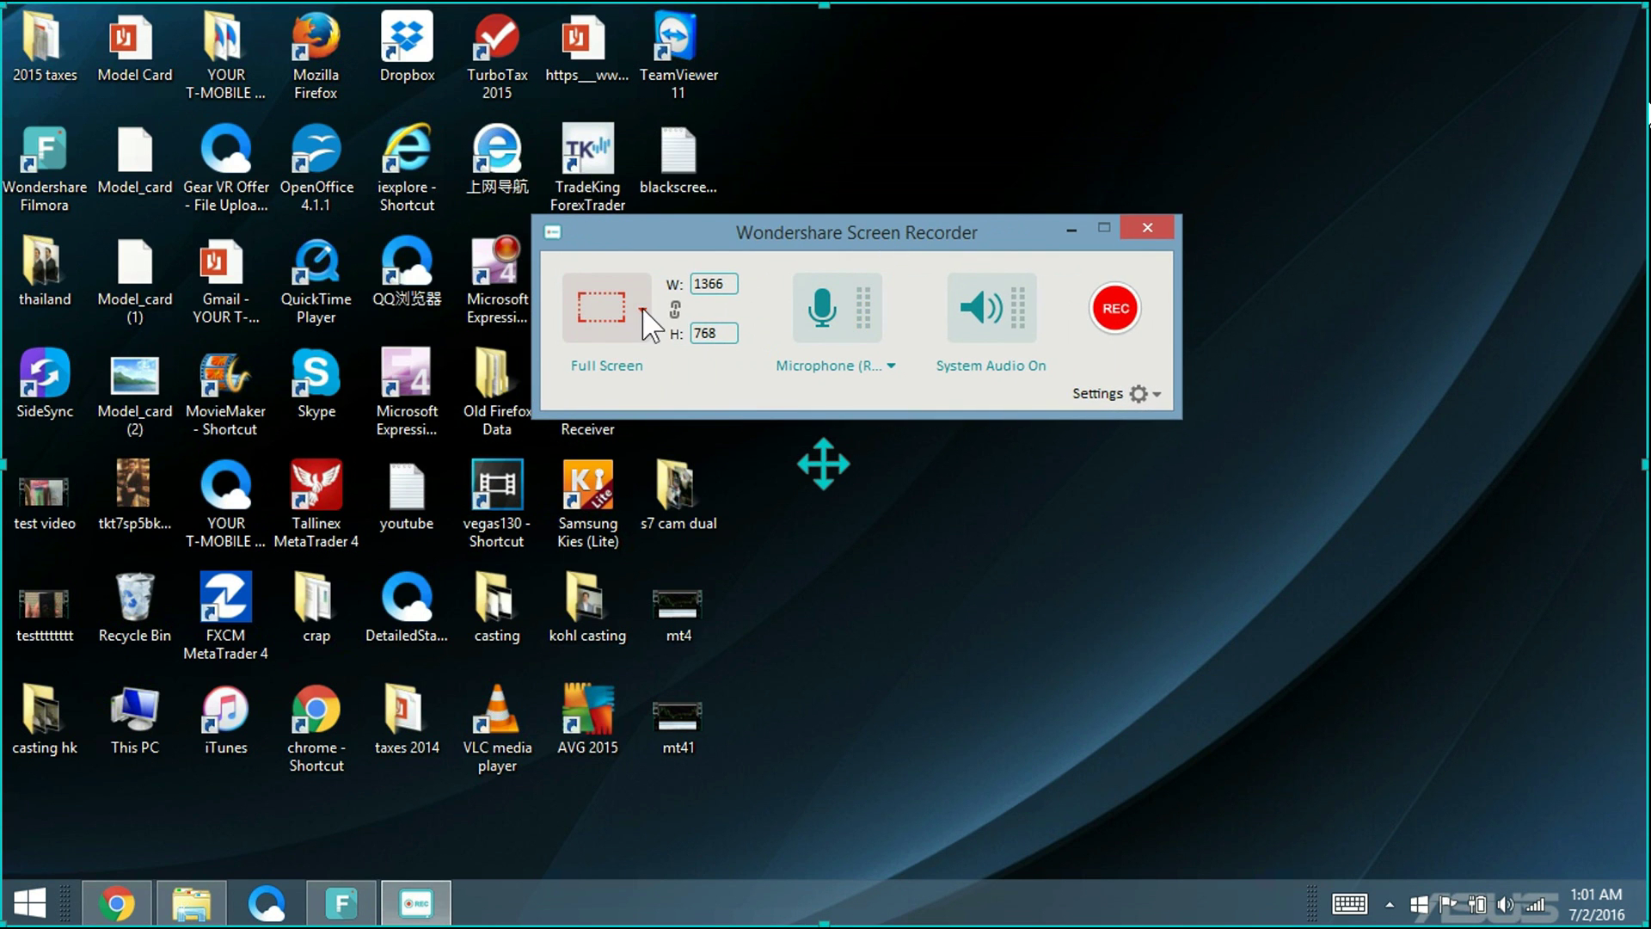
{"action": "left_click", "coordinate": [643, 311]}
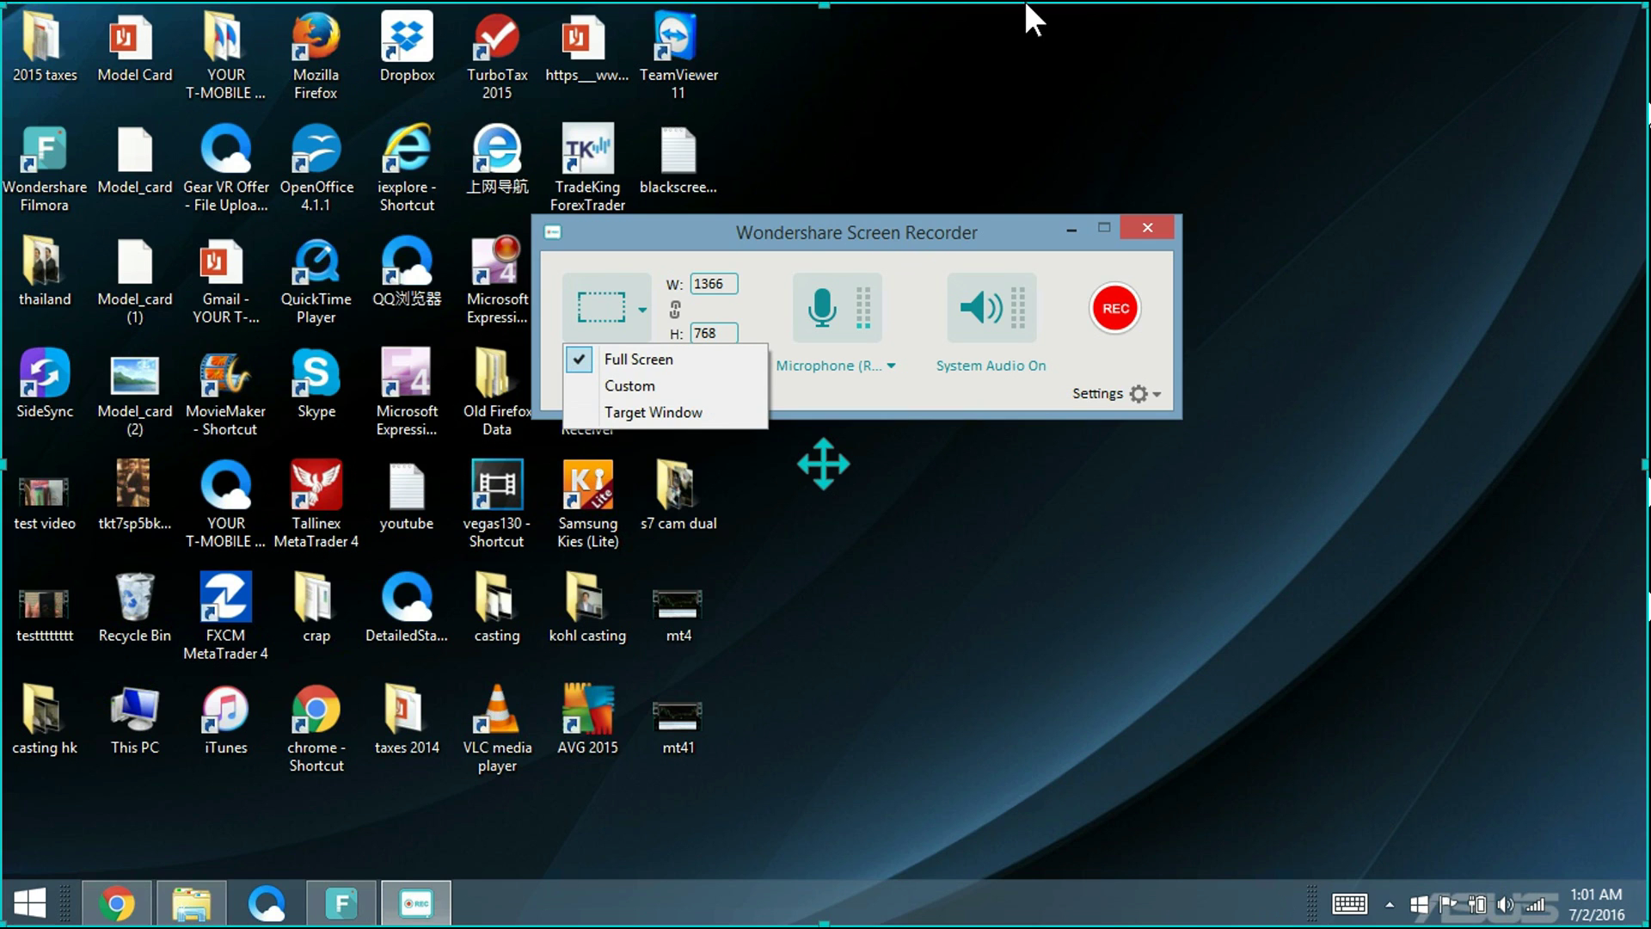
{"action": "left_click_drag", "start_coordinate": [860, 233], "coordinate": [780, 234]}
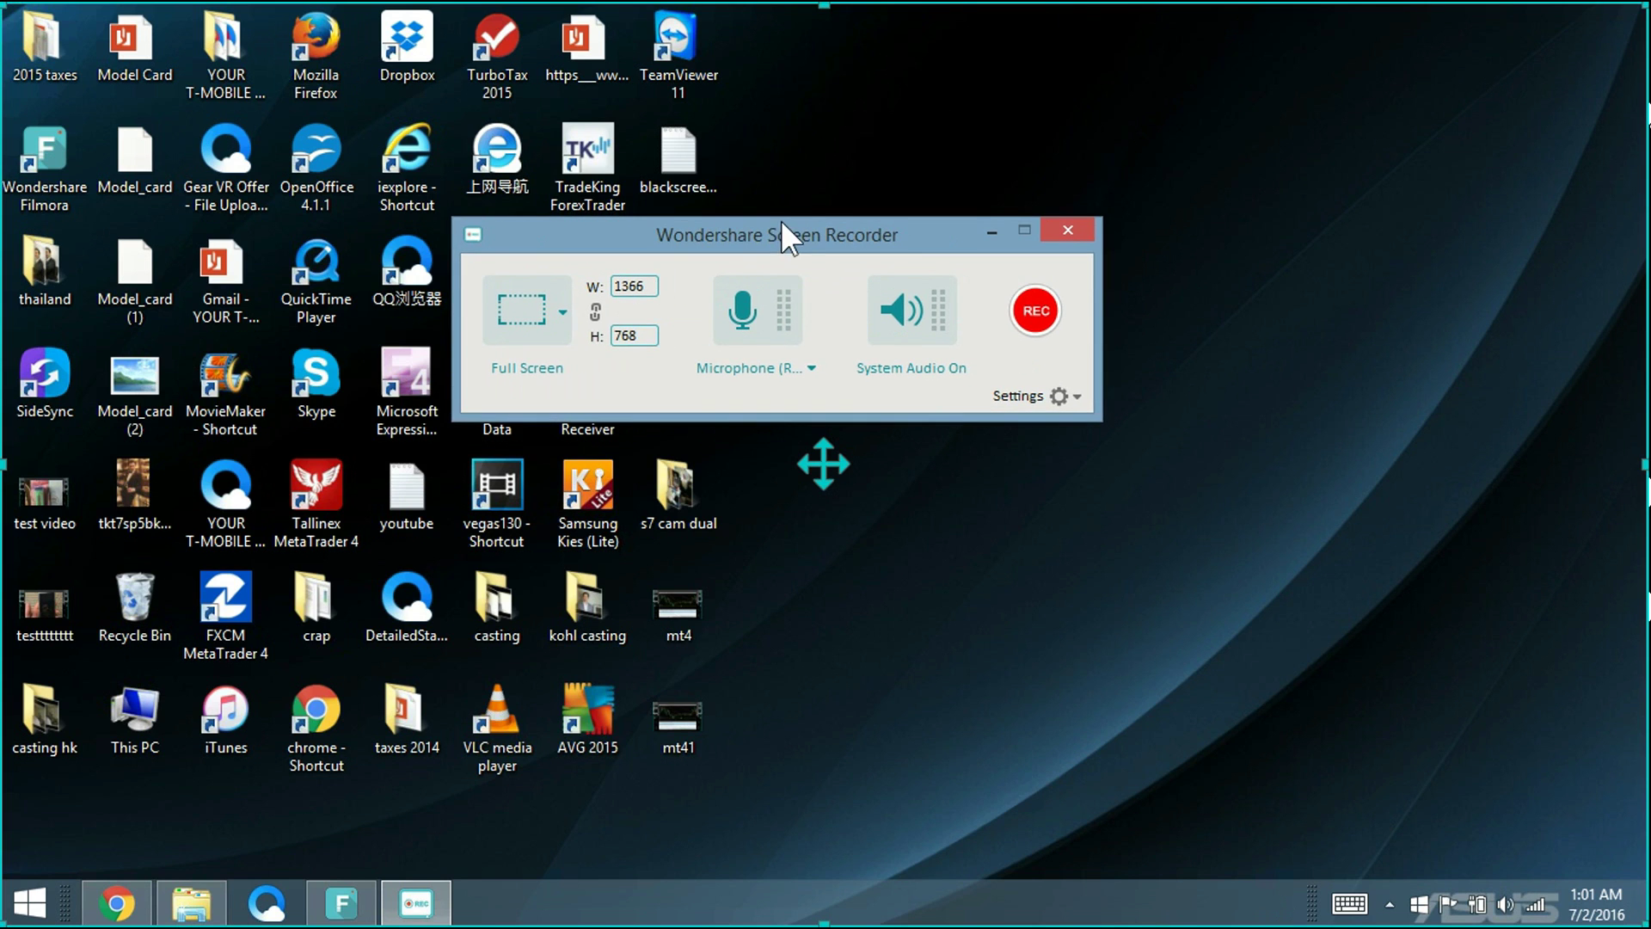
{"action": "left_click", "coordinate": [809, 369]}
{"action": "left_click", "coordinate": [809, 369]}
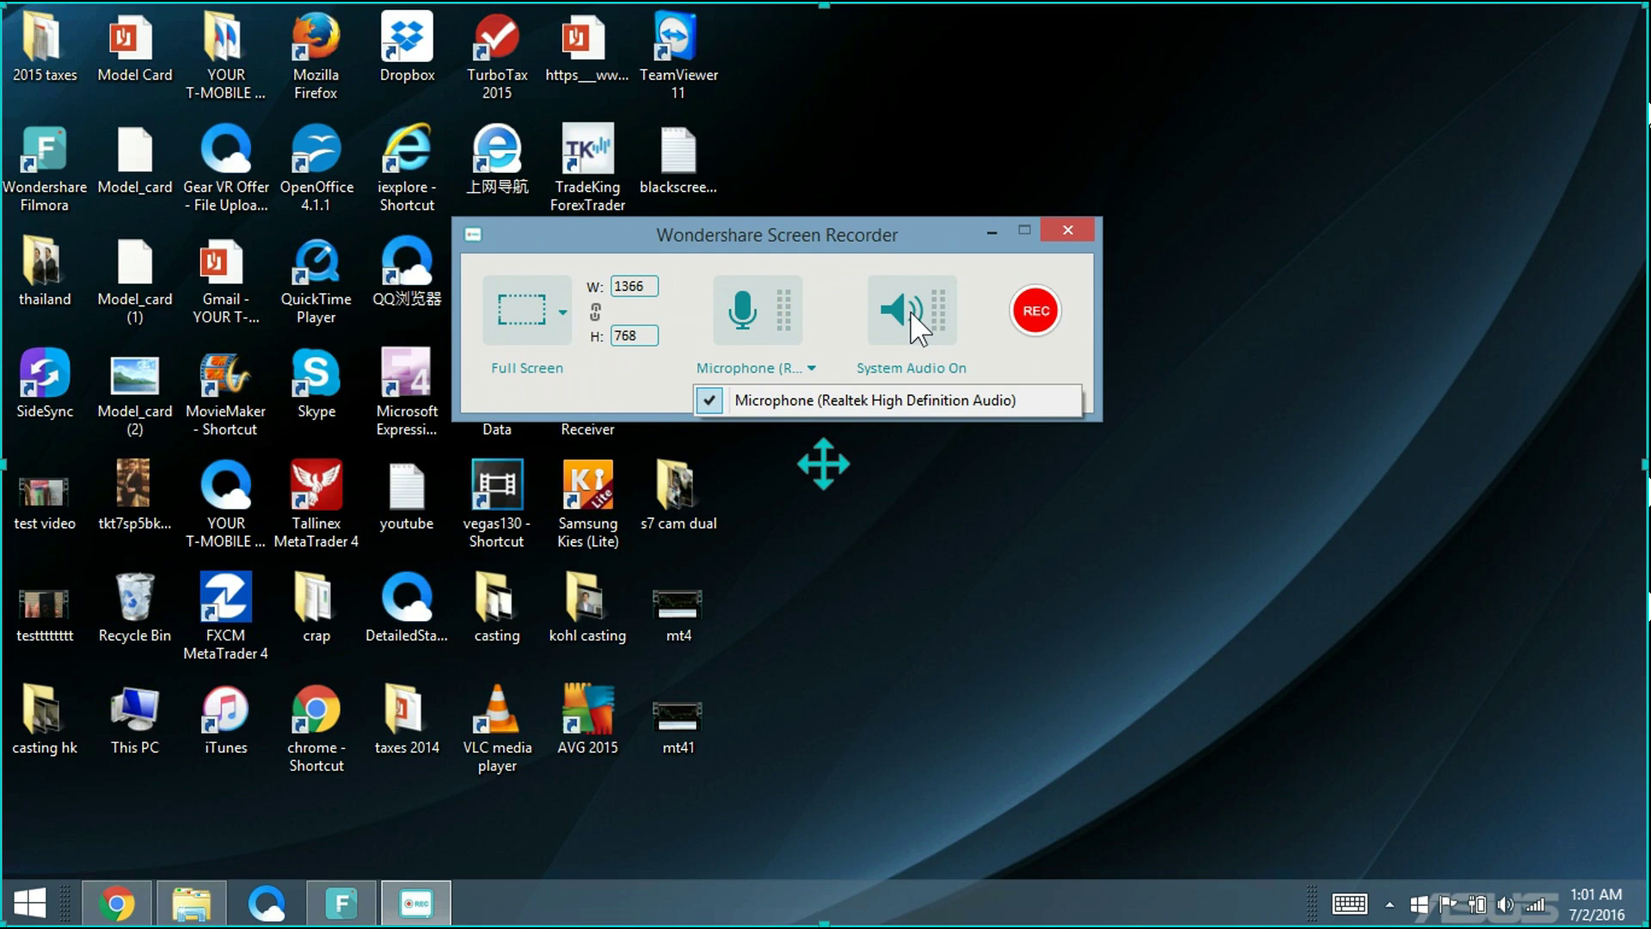
{"action": "left_click", "coordinate": [910, 311]}
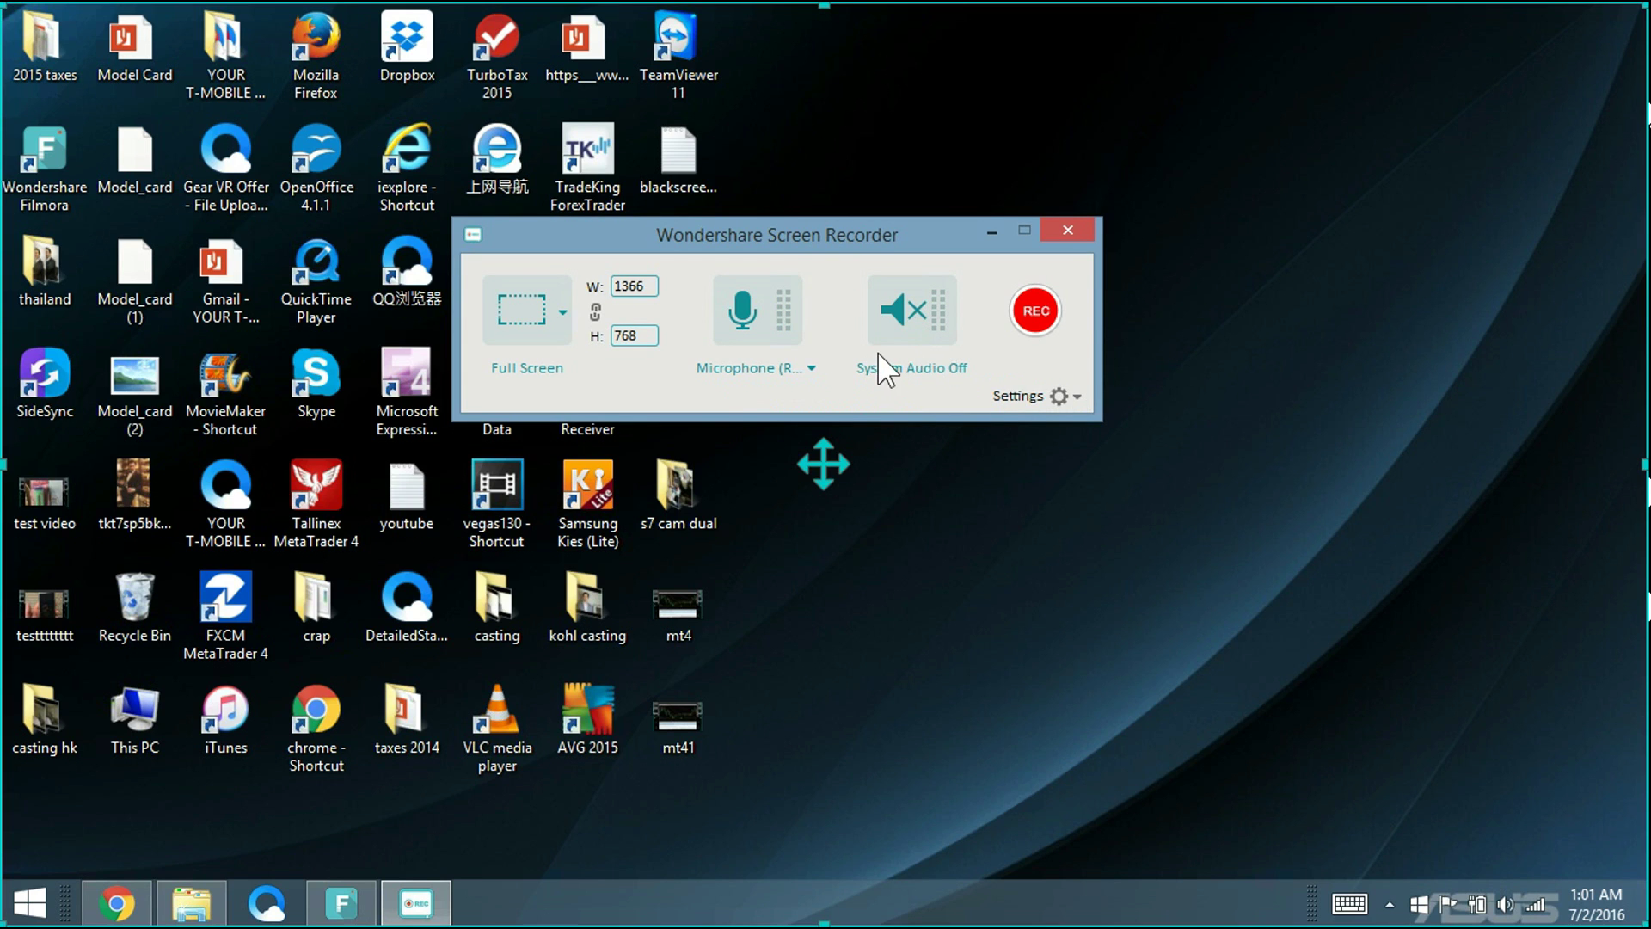
{"action": "left_click", "coordinate": [904, 317]}
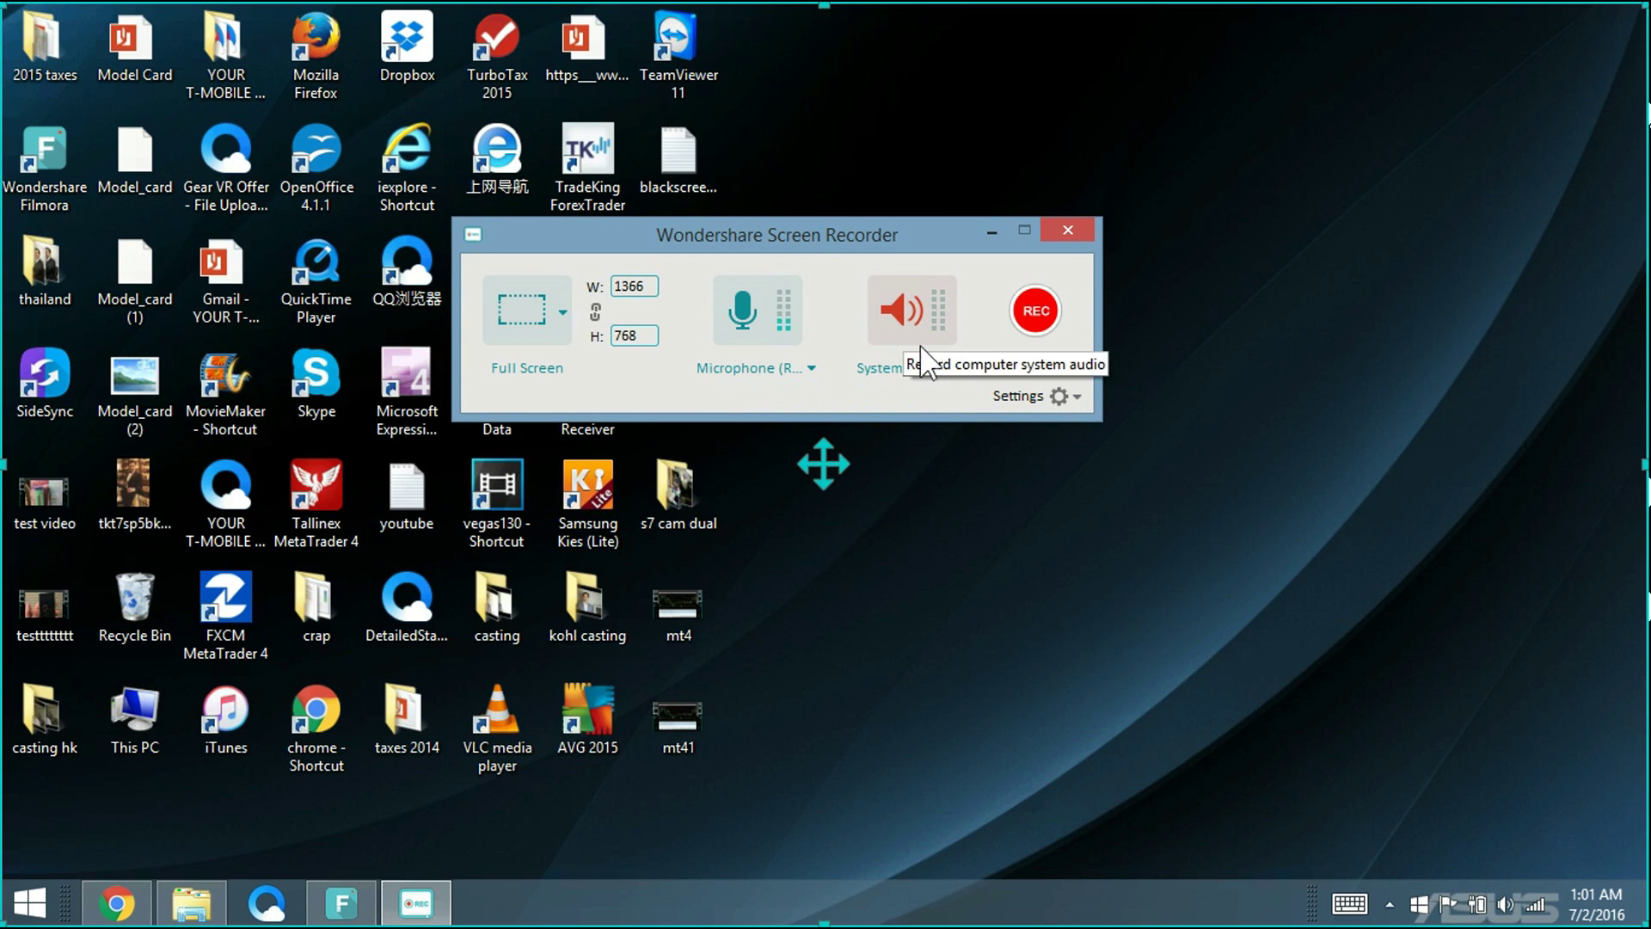
Check the save location, set 29.97 fps, and leave the auto-stop timer off.
{"action": "left_click", "coordinate": [1058, 396]}
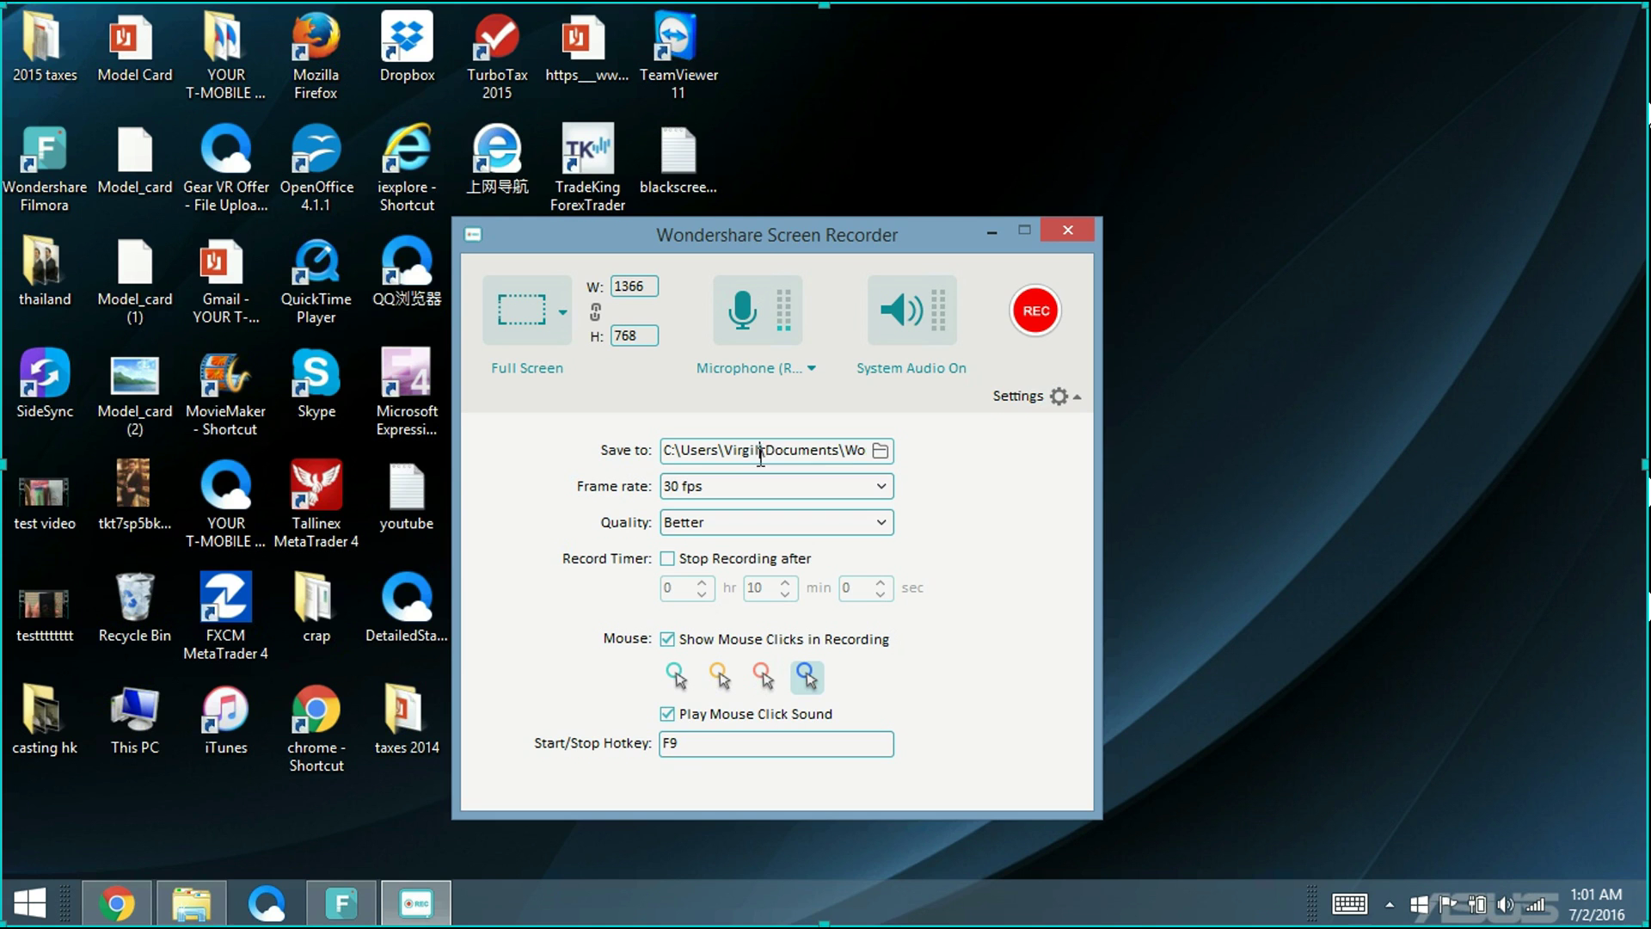
{"action": "left_click_drag", "start_coordinate": [761, 451], "coordinate": [892, 455]}
{"action": "left_click", "coordinate": [823, 451]}
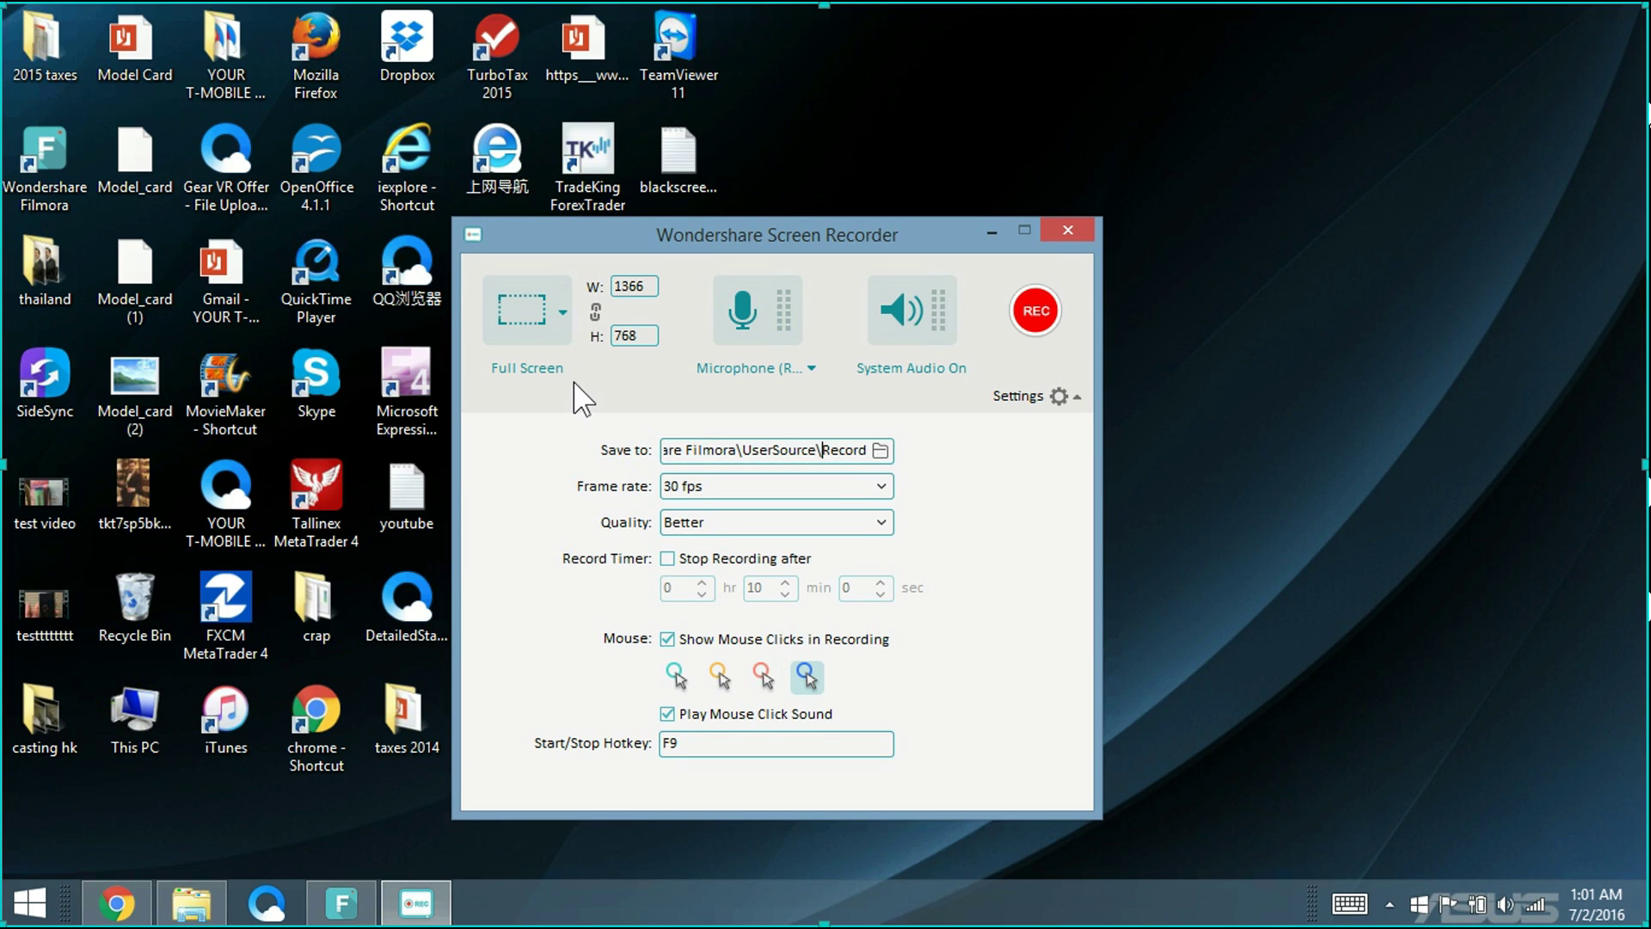
{"action": "left_click", "coordinate": [881, 486]}
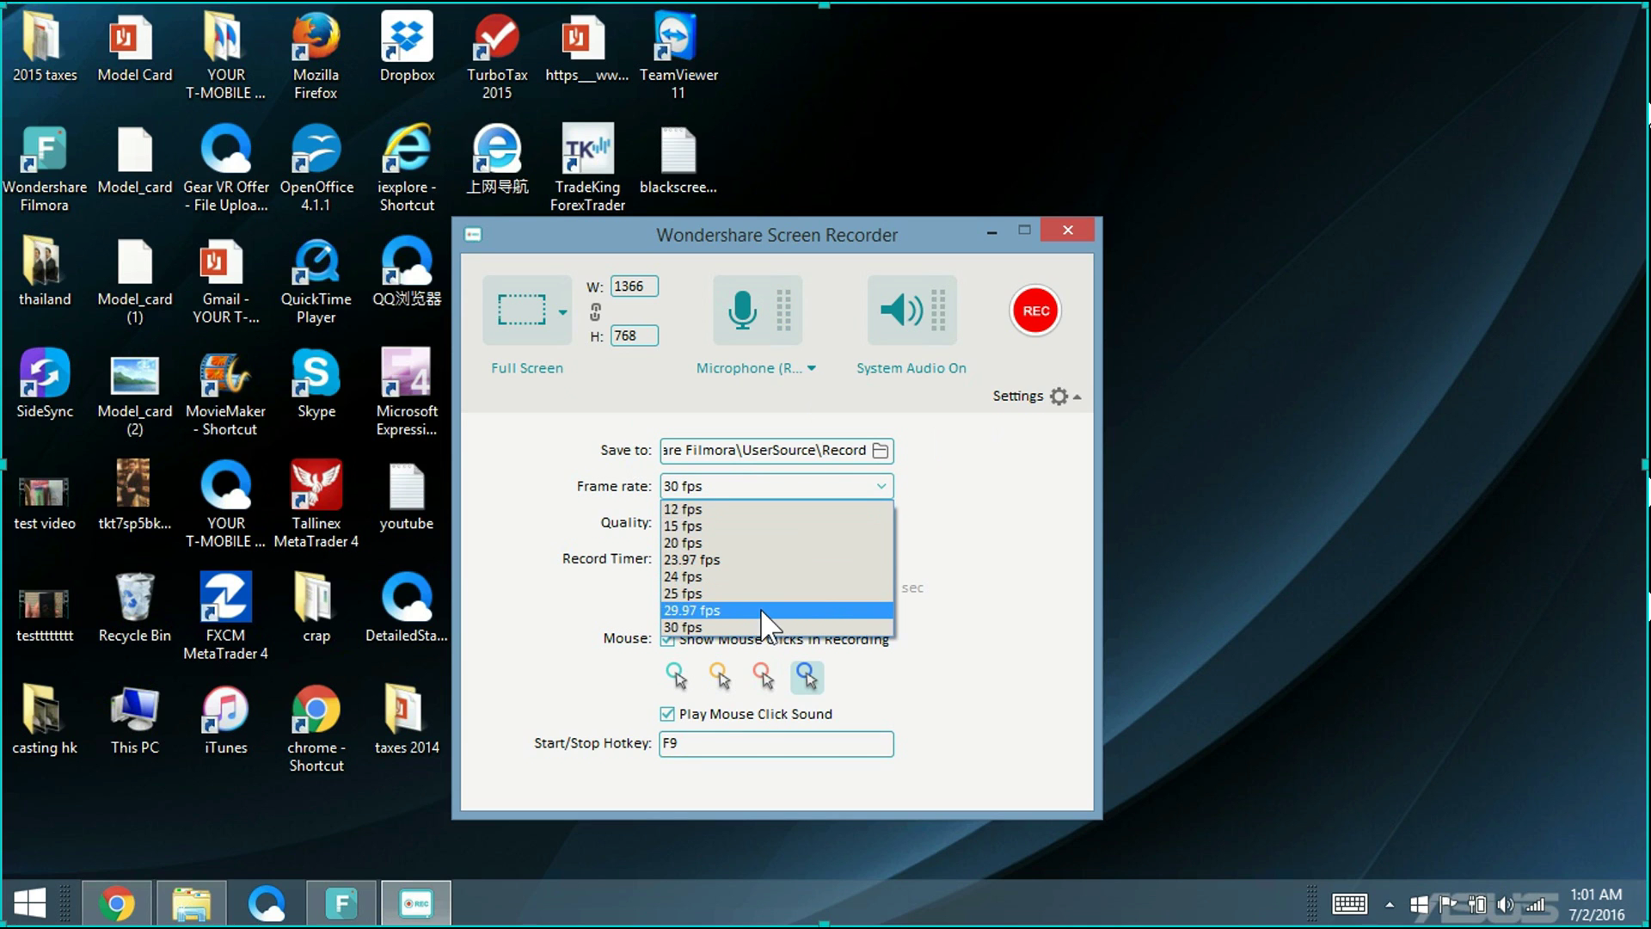
{"action": "left_click", "coordinate": [760, 607]}
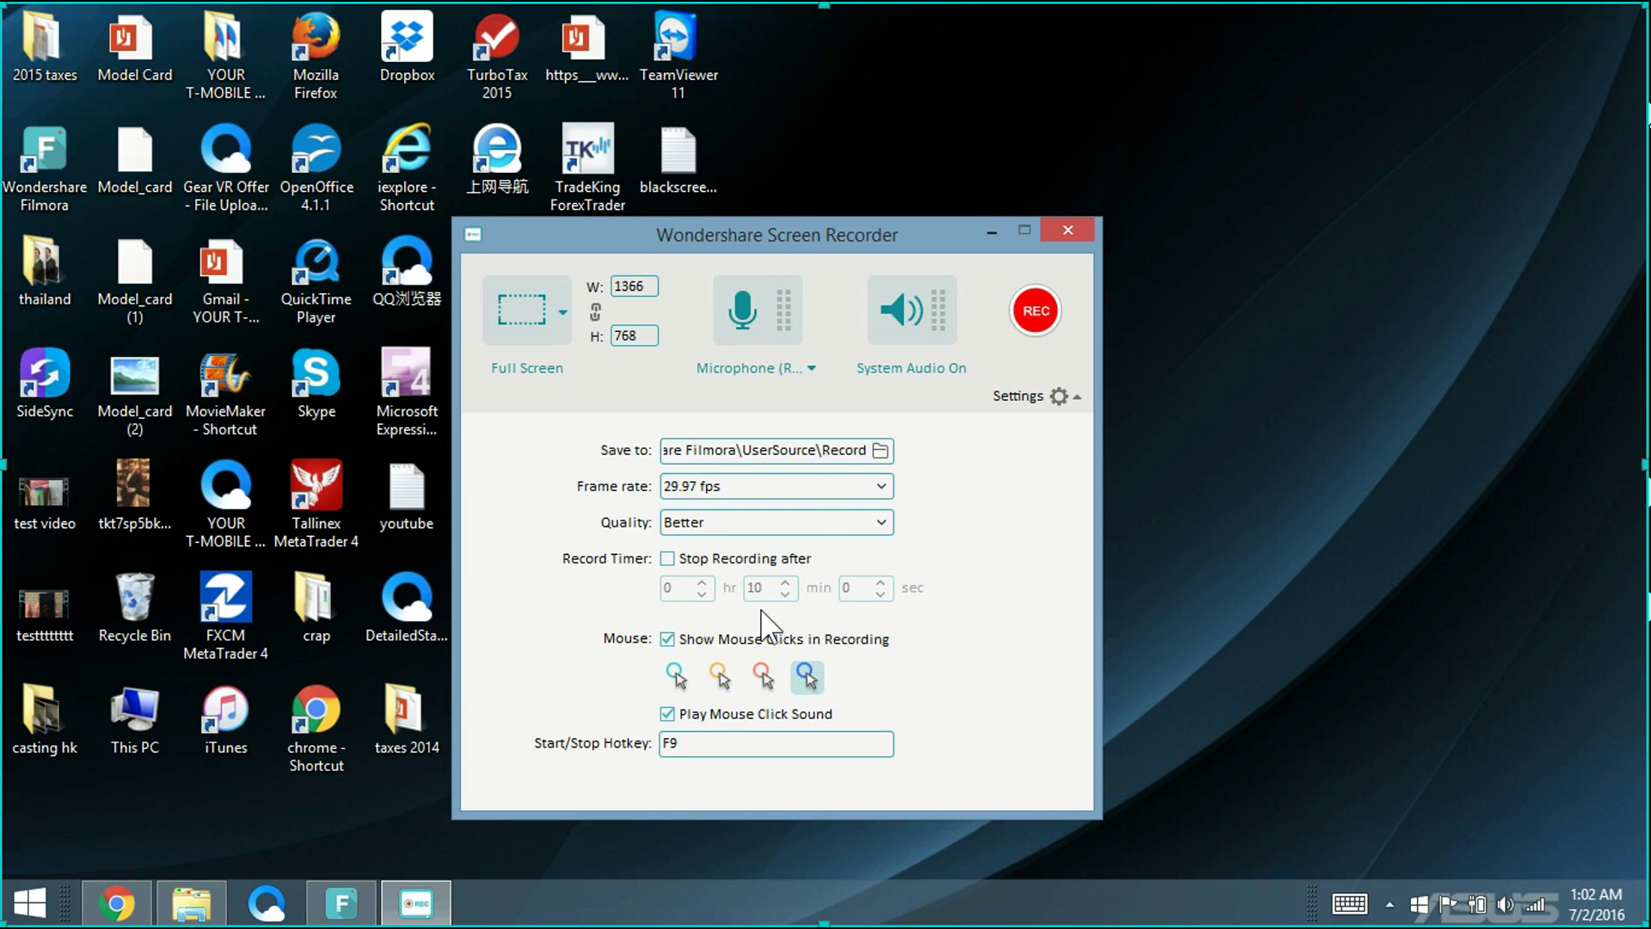
{"action": "left_click", "coordinate": [886, 490]}
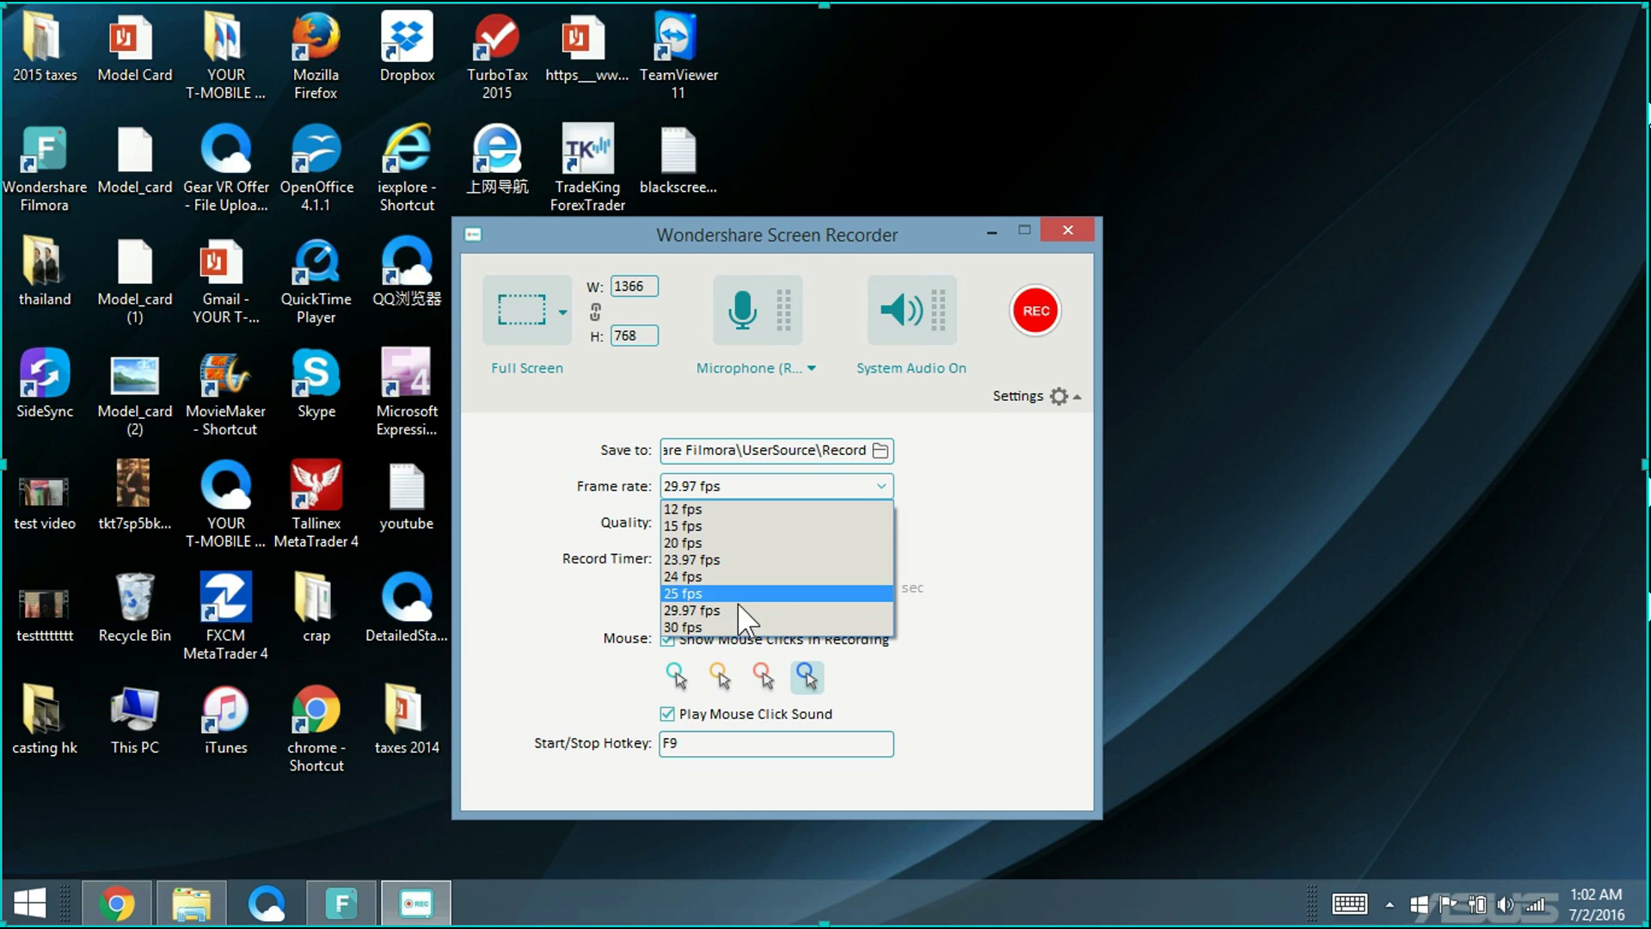
{"action": "left_click", "coordinate": [945, 501]}
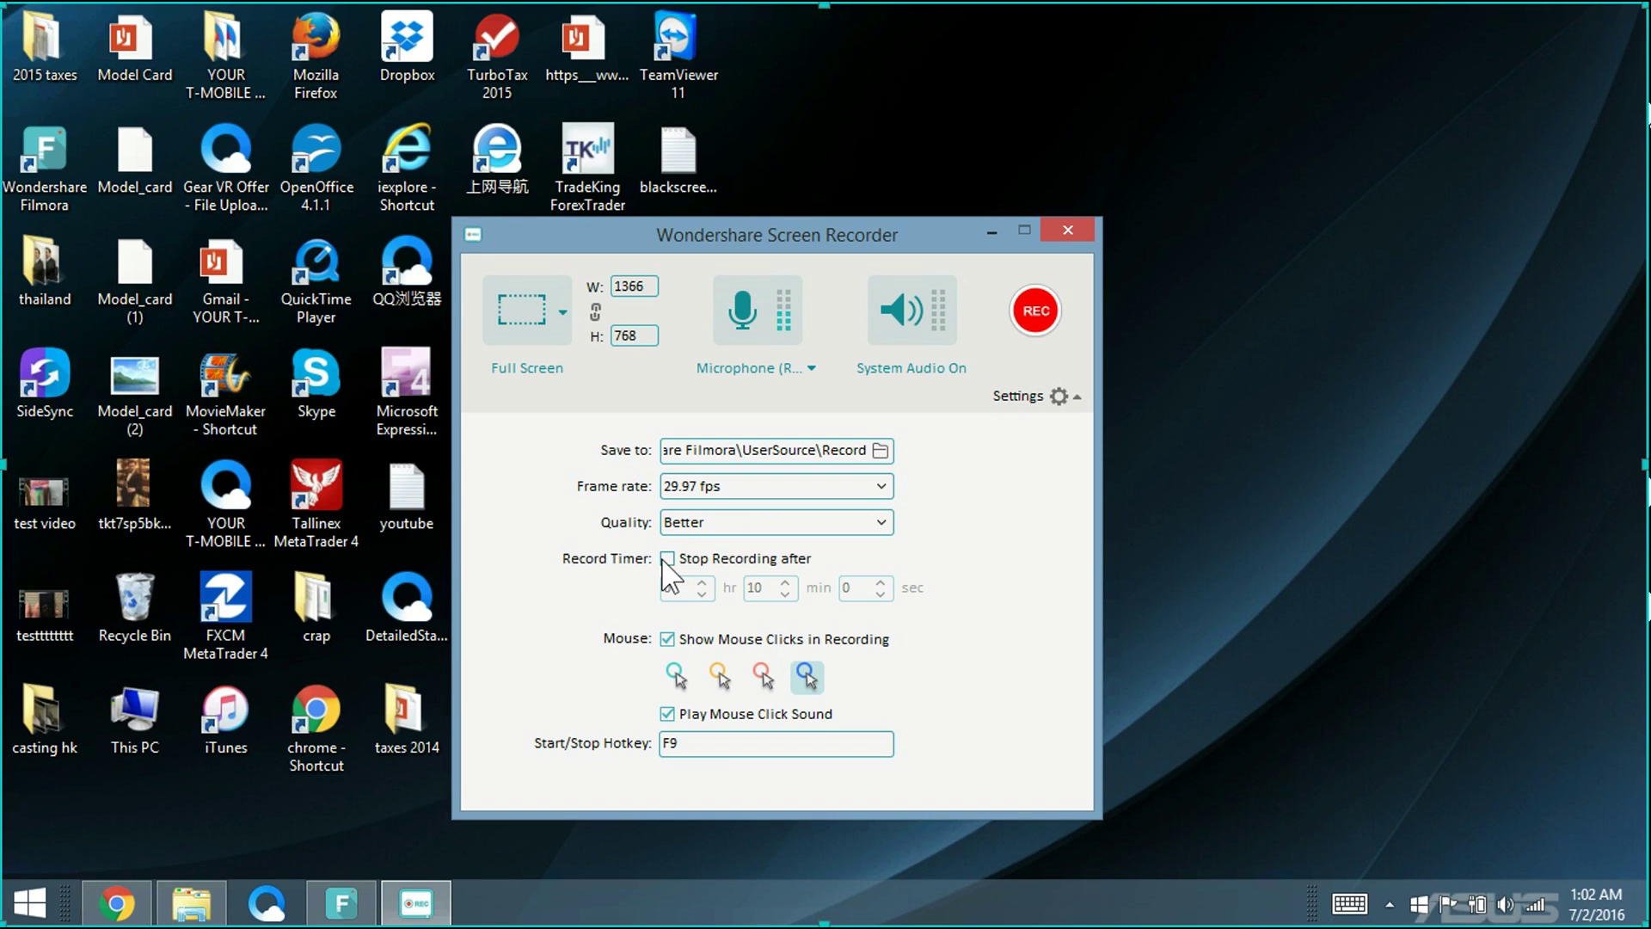
{"action": "left_click", "coordinate": [667, 560]}
{"action": "left_click", "coordinate": [668, 560]}
Keep mouse clicks shown with the blue highlight style and F9 as the hotkey.
{"action": "left_click", "coordinate": [669, 641]}
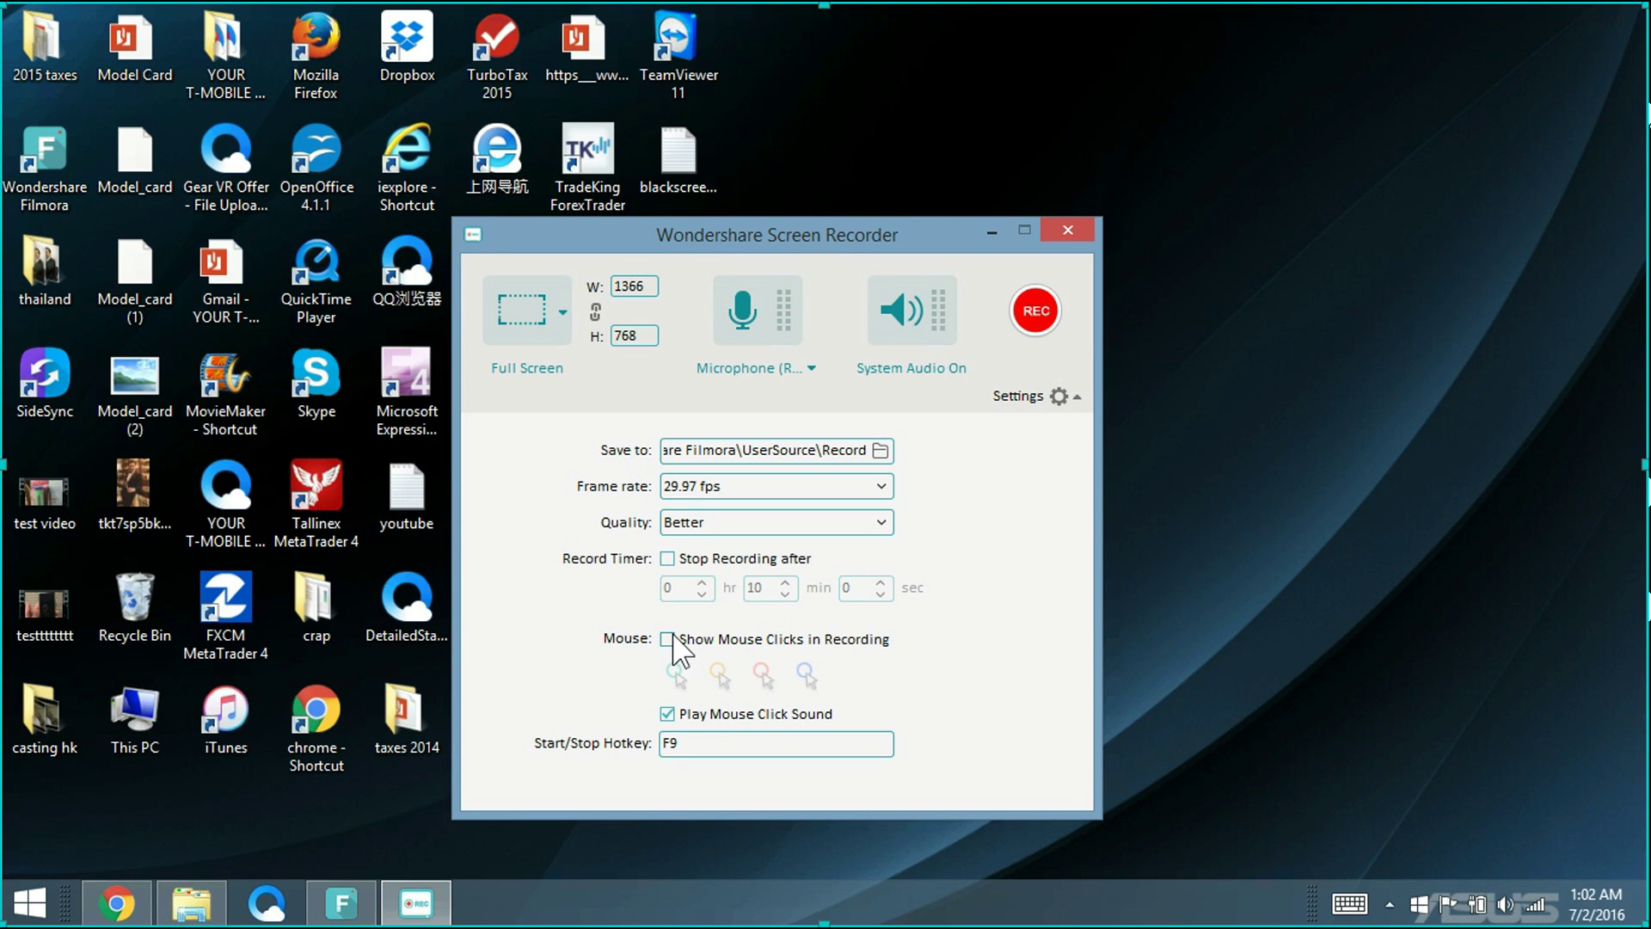
{"action": "left_click", "coordinate": [669, 640]}
{"action": "left_click", "coordinate": [677, 675]}
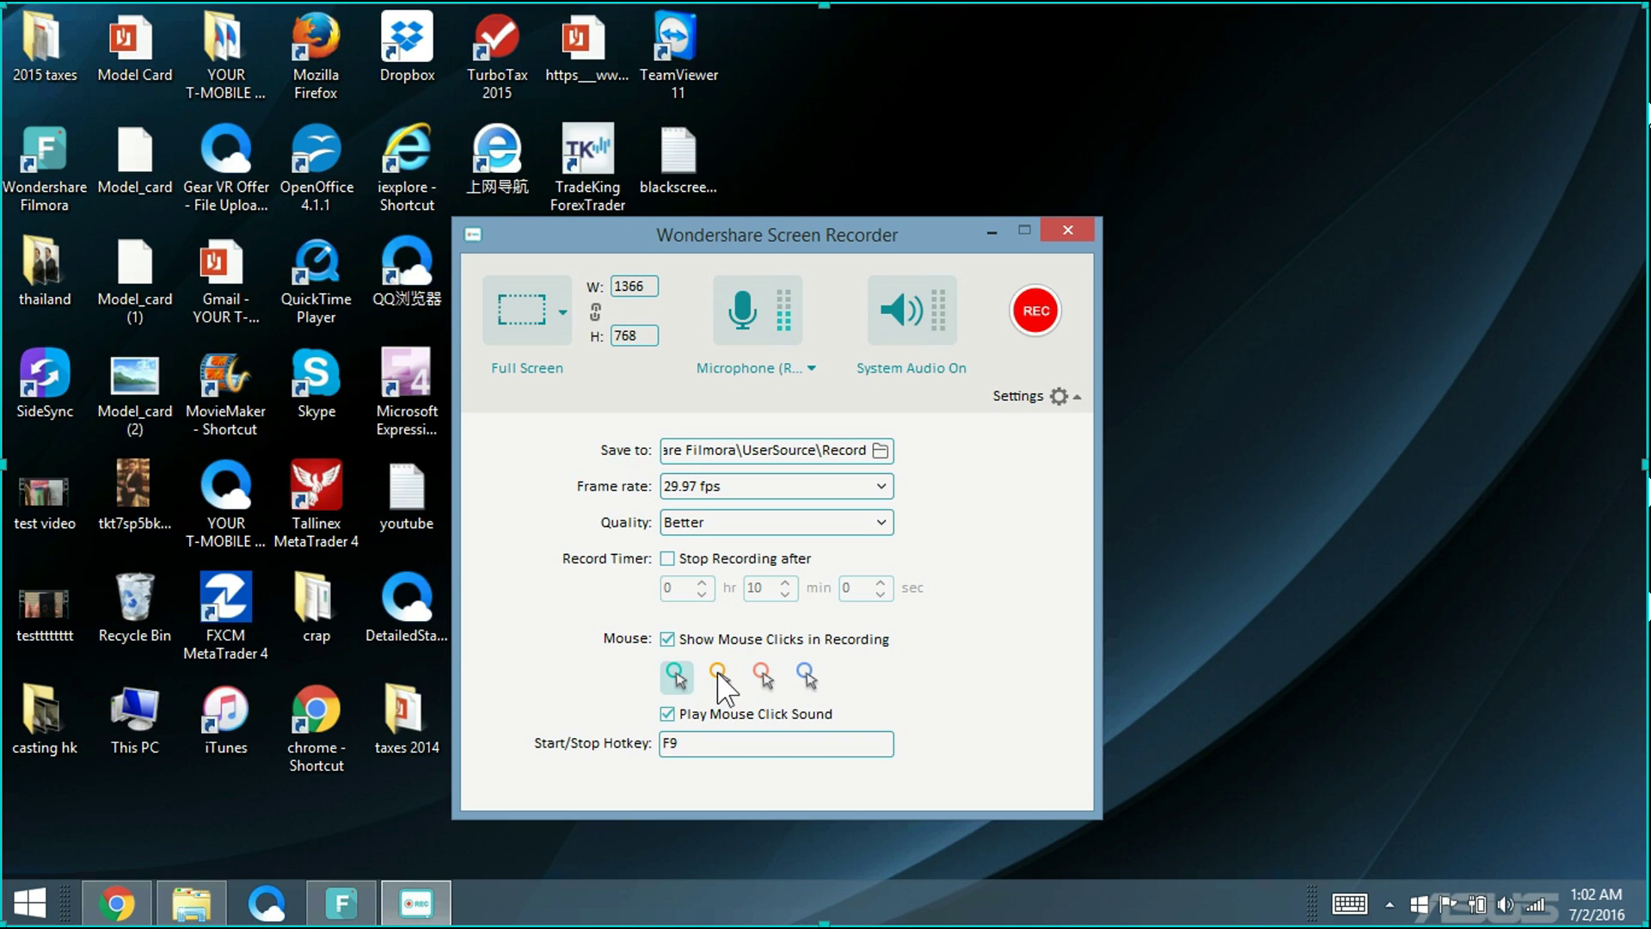
{"action": "left_click", "coordinate": [719, 676]}
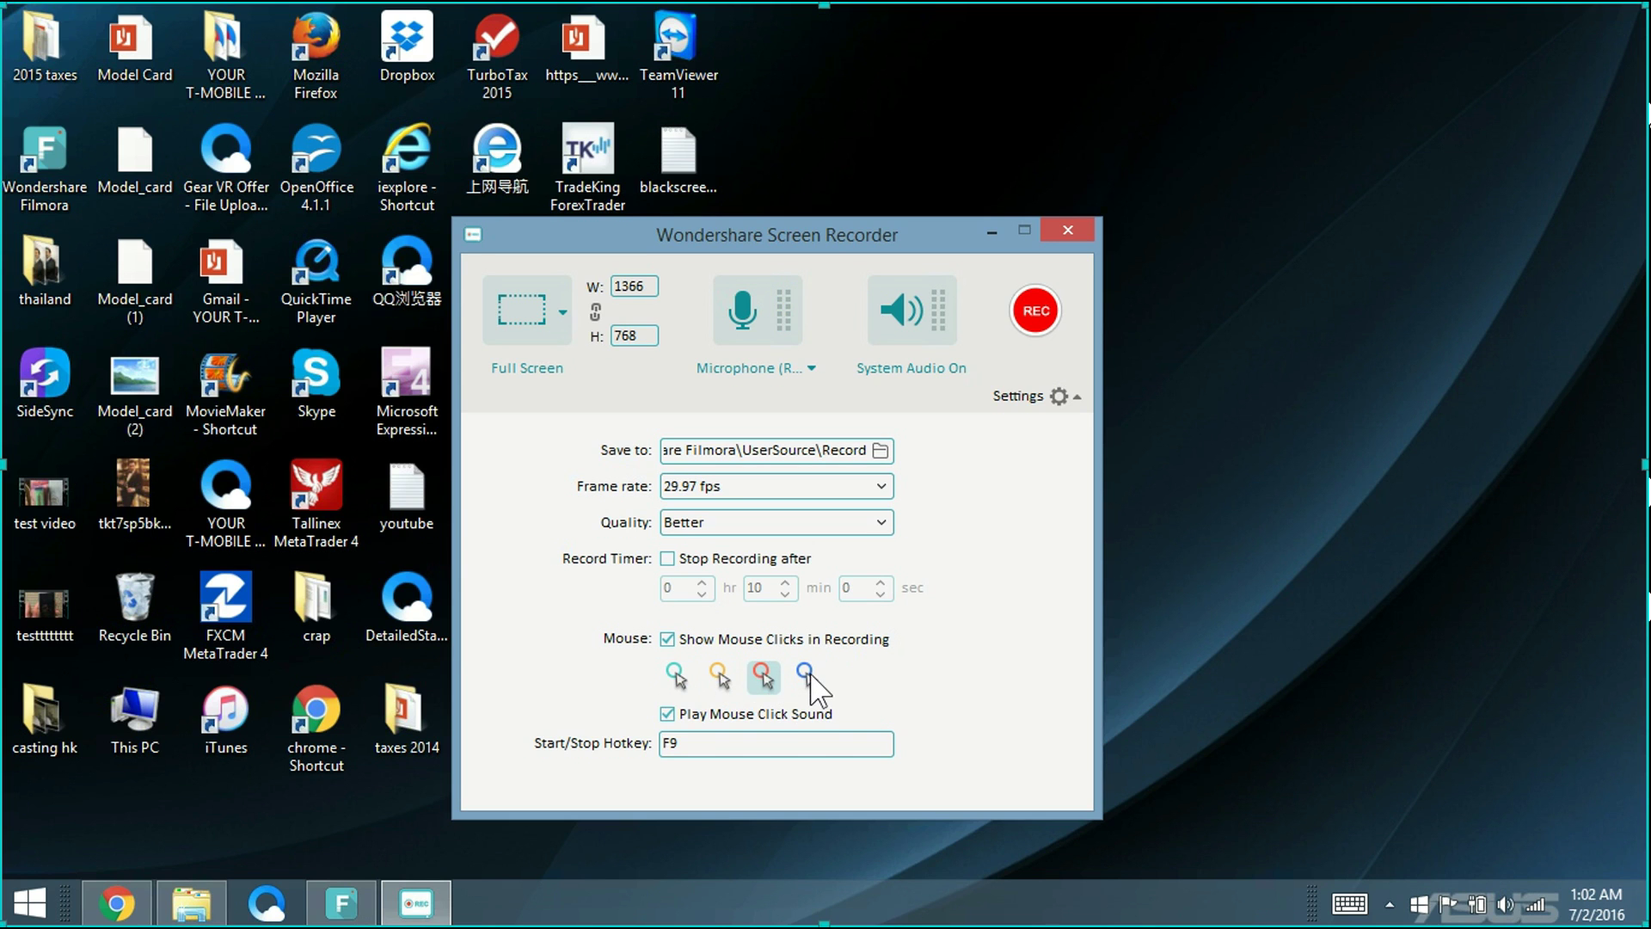
{"action": "left_click", "coordinate": [809, 676]}
{"action": "left_click", "coordinate": [775, 743]}
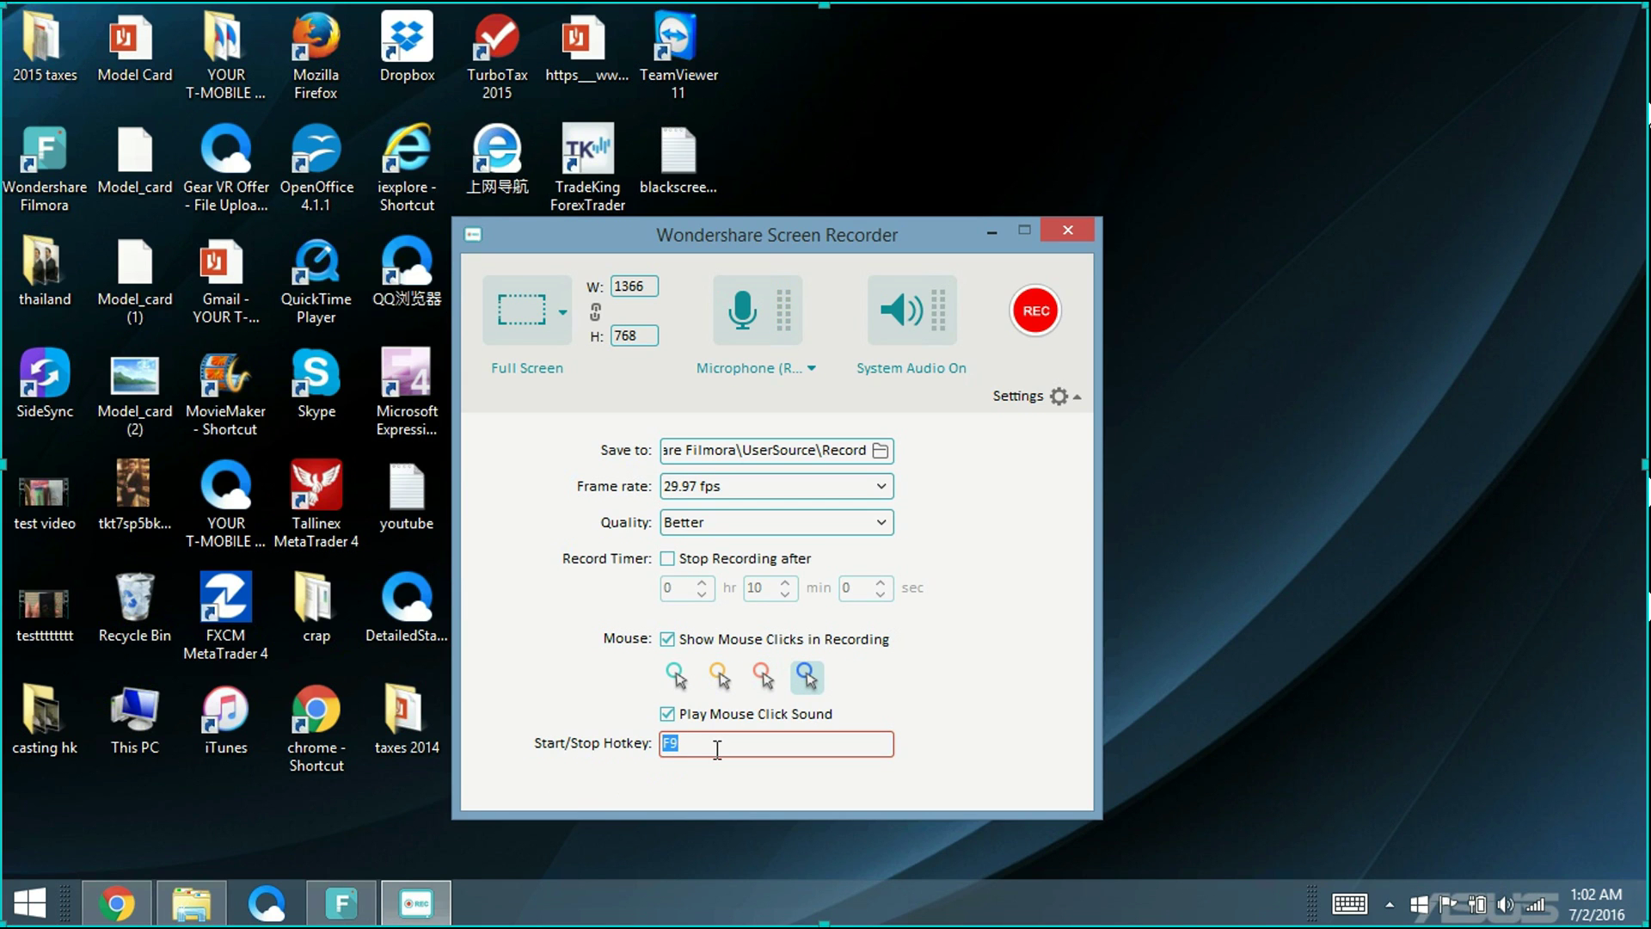
{"action": "left_click_drag", "start_coordinate": [720, 744], "coordinate": [638, 746]}
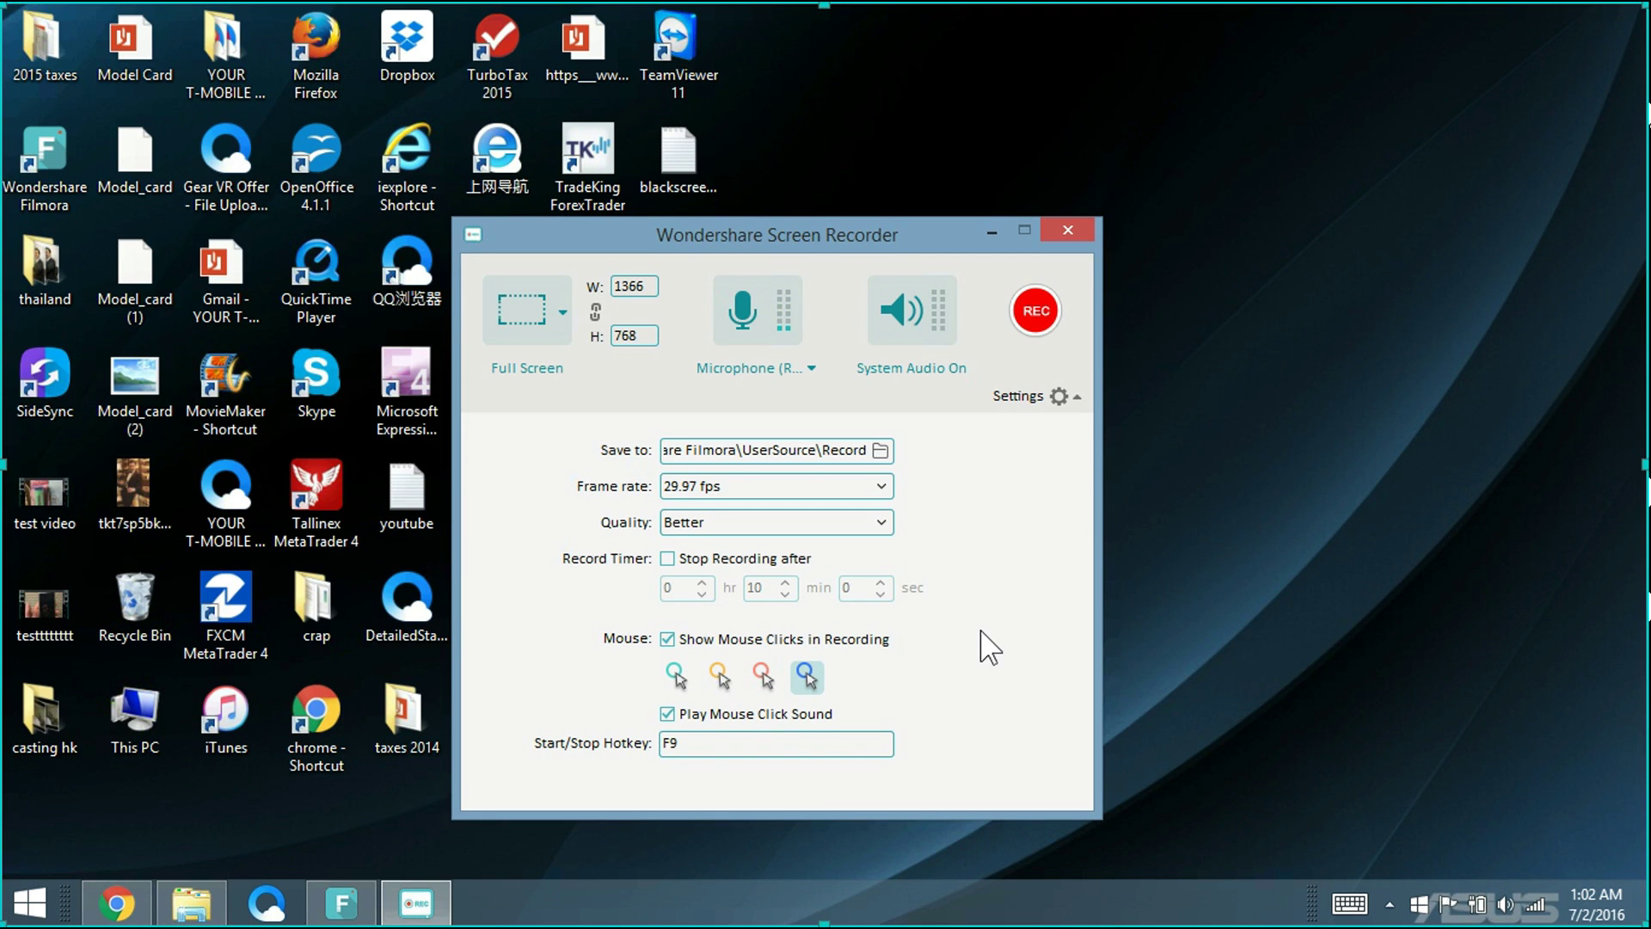
Start the full-screen recording with the red REC button.
{"action": "left_click", "coordinate": [1030, 305]}
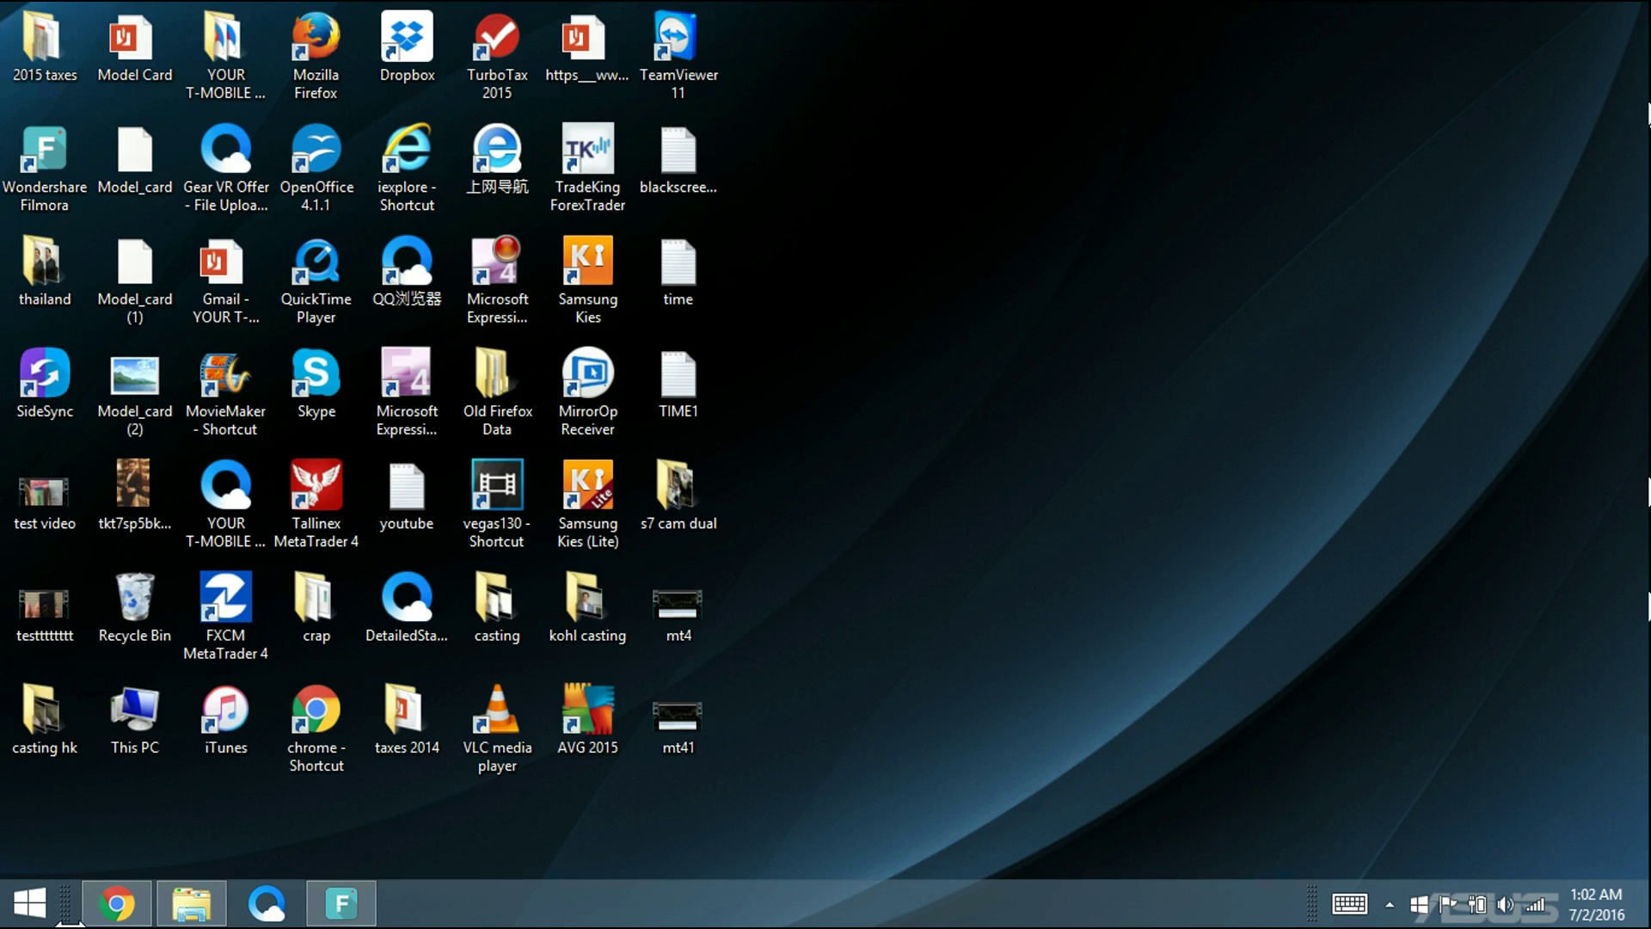
Bring the hi.co About Hi page in Chrome to the front during recording.
{"action": "left_click", "coordinate": [116, 904]}
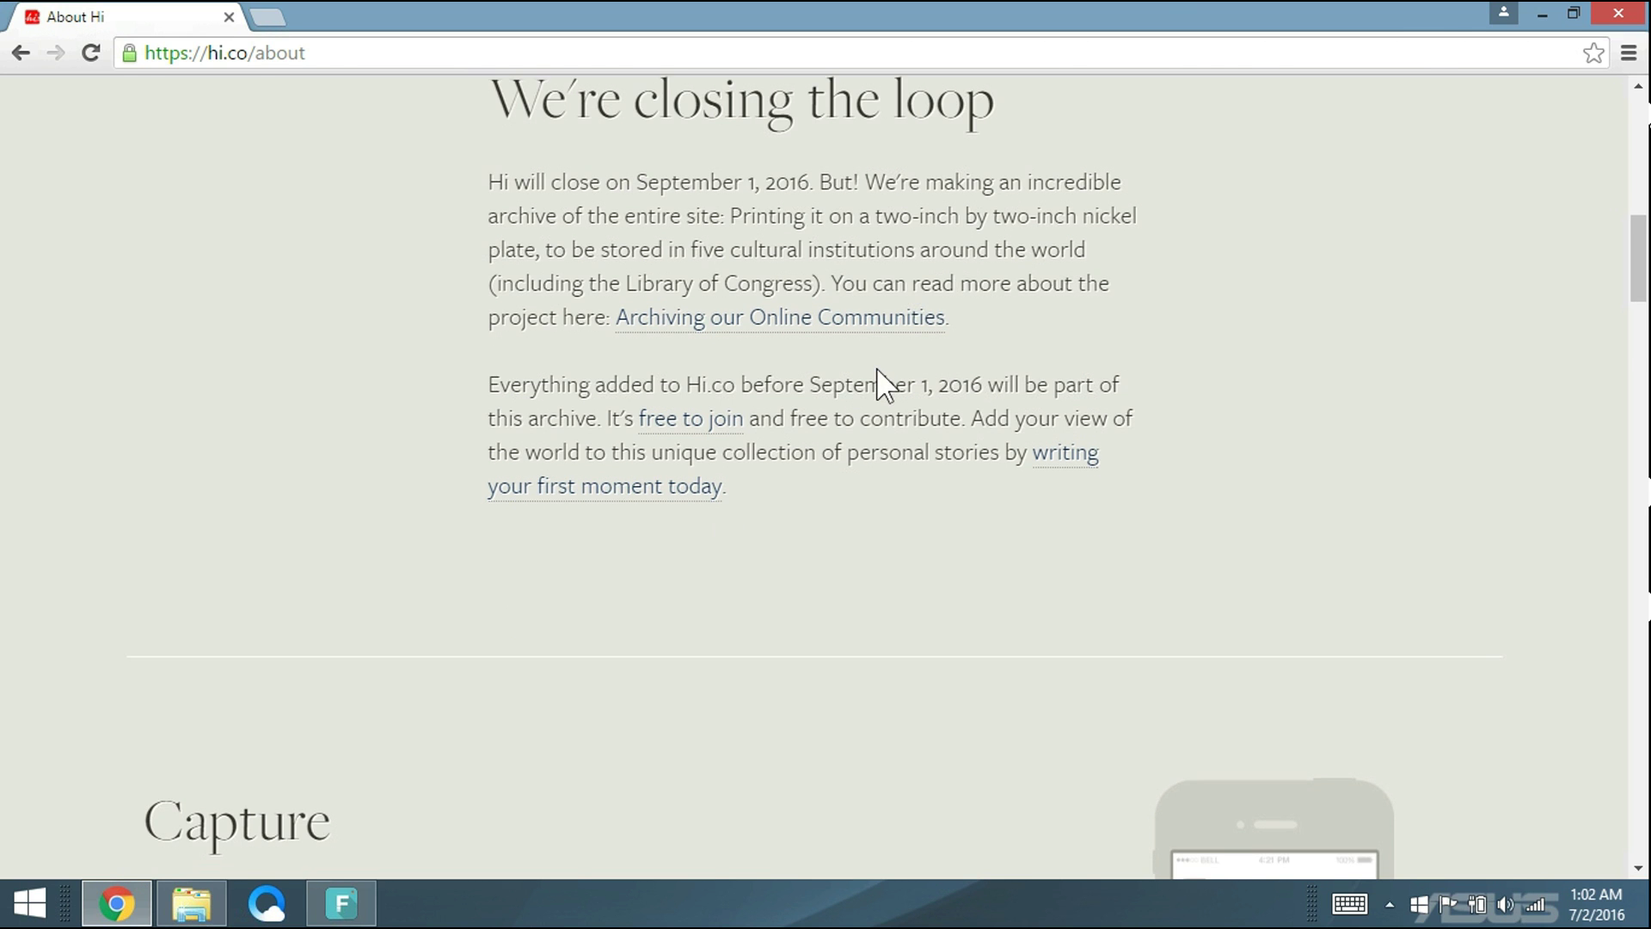
{"action": "scroll", "coordinate": [885, 384], "scroll_direction": "down", "scroll_amount": 5}
{"action": "scroll", "coordinate": [885, 383], "scroll_direction": "up", "scroll_amount": 7}
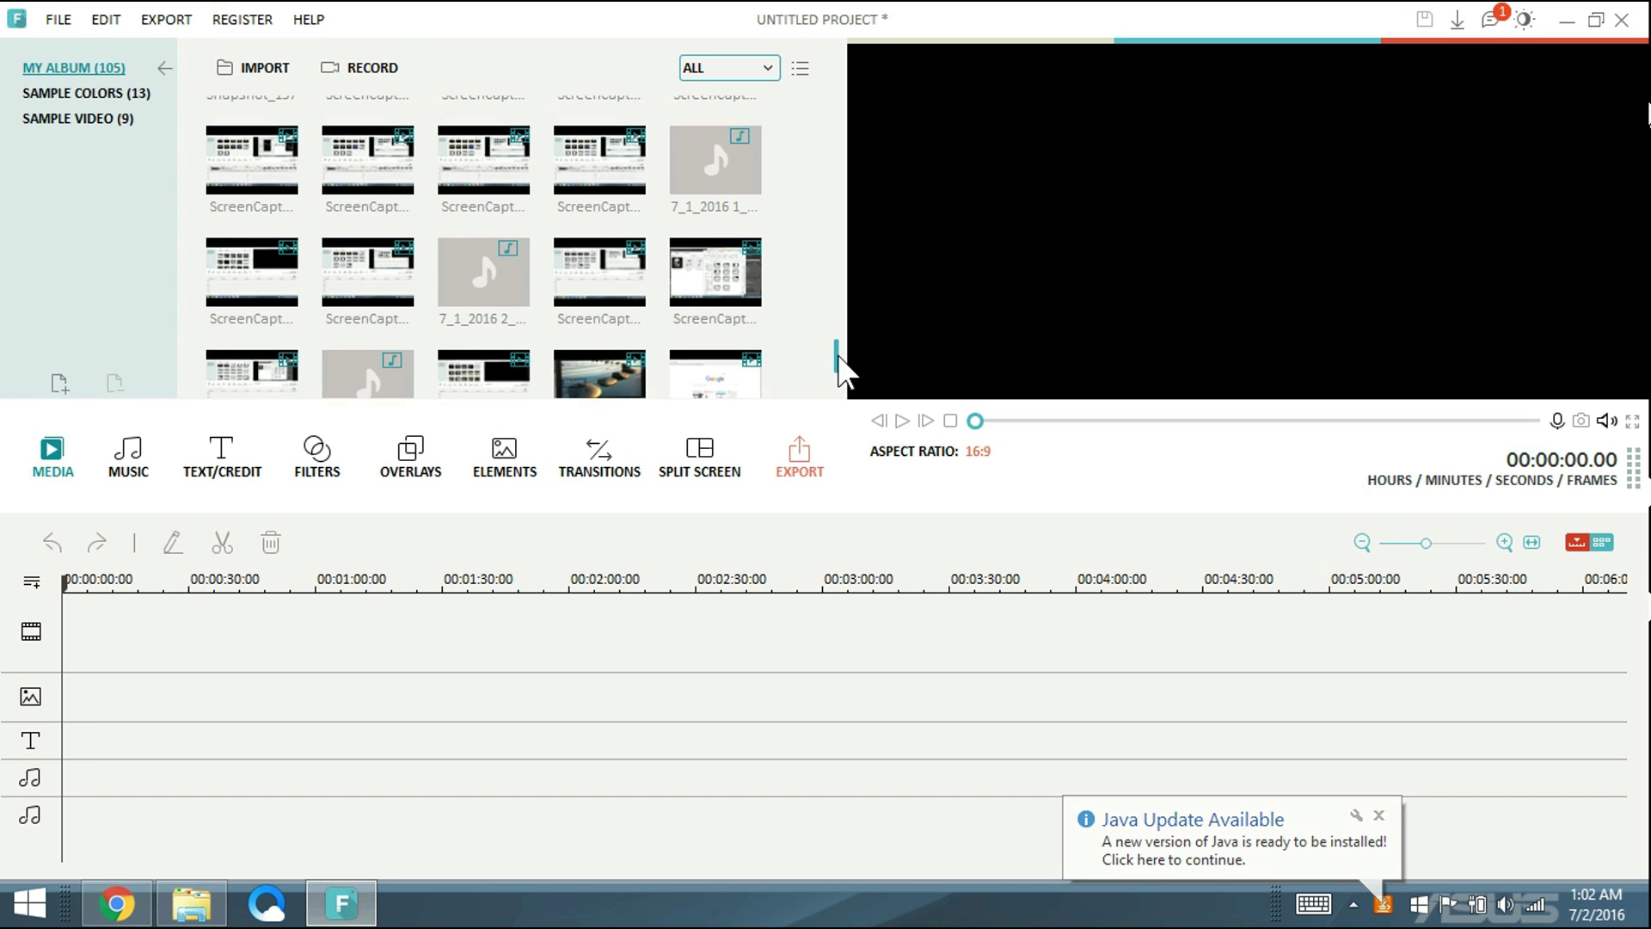
{"action": "left_click_drag", "start_coordinate": [842, 358], "coordinate": [832, 401]}
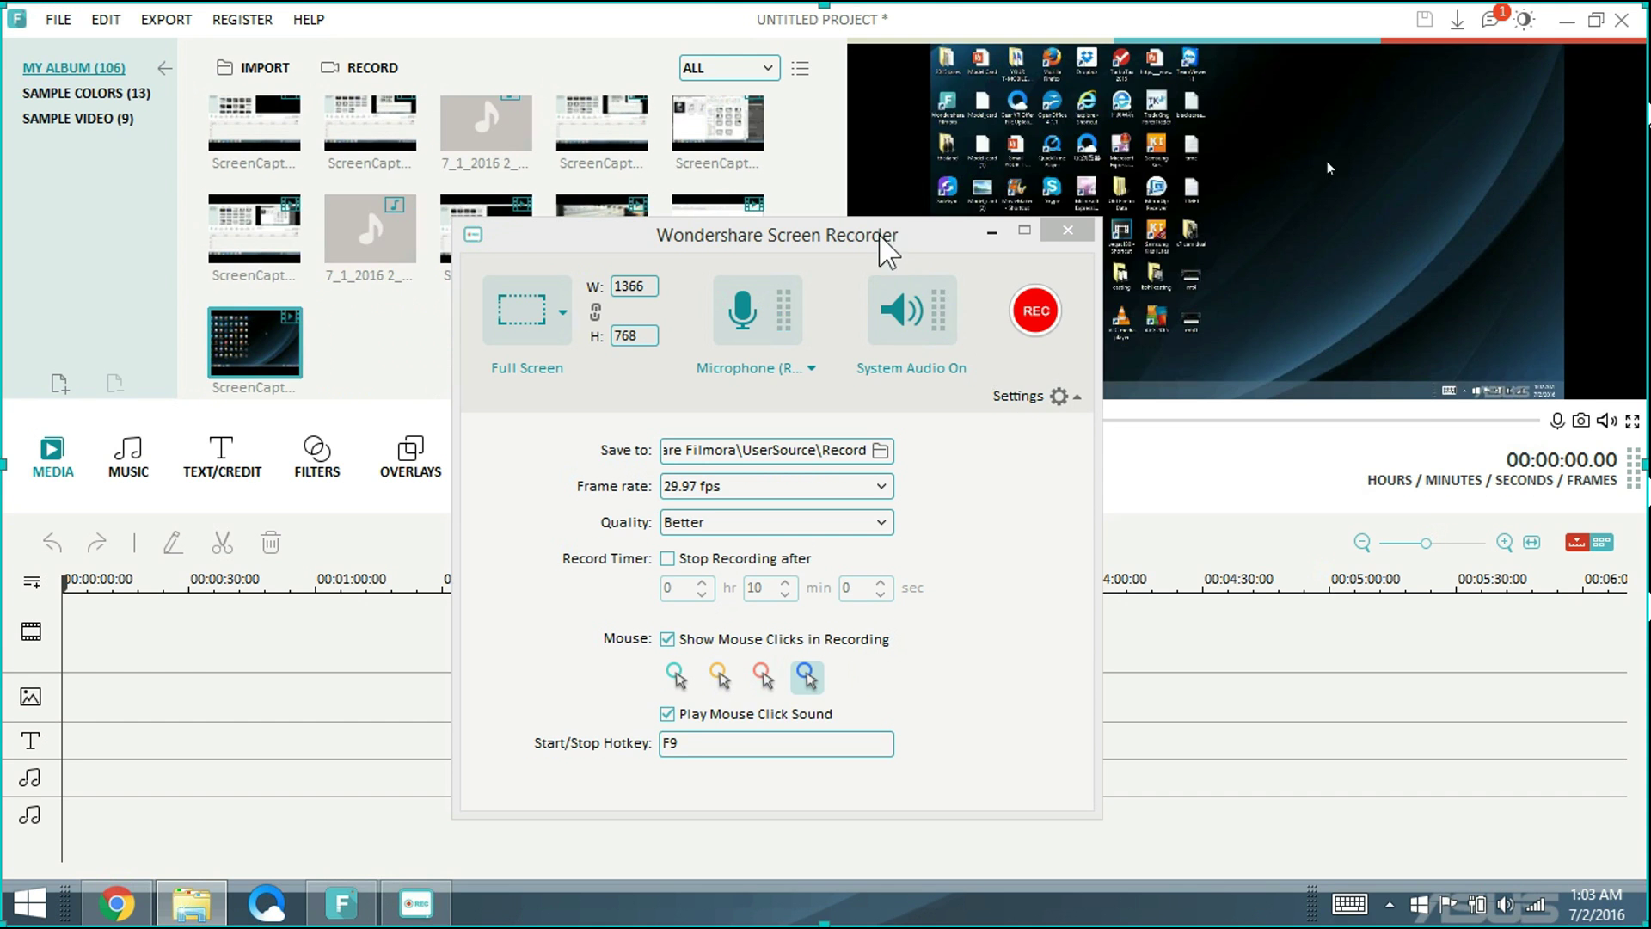
Preview the newest ScreenCapture clip from the album and close the screen recorder.
{"action": "left_click_drag", "start_coordinate": [890, 239], "coordinate": [1217, 252]}
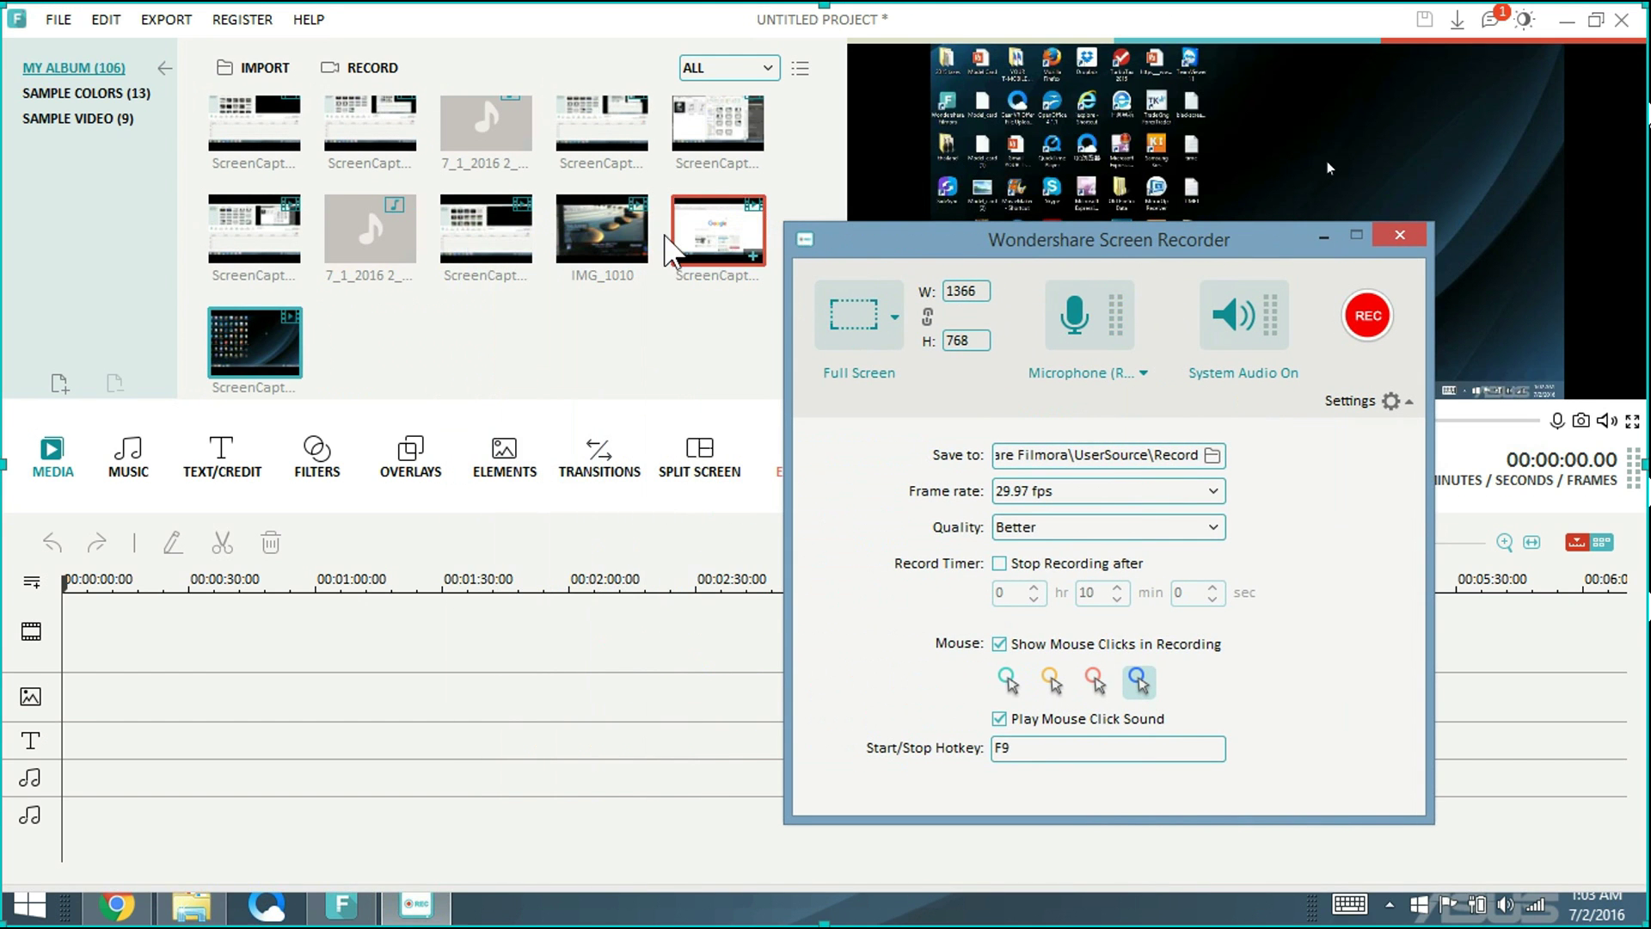
{"action": "left_click", "coordinate": [267, 347]}
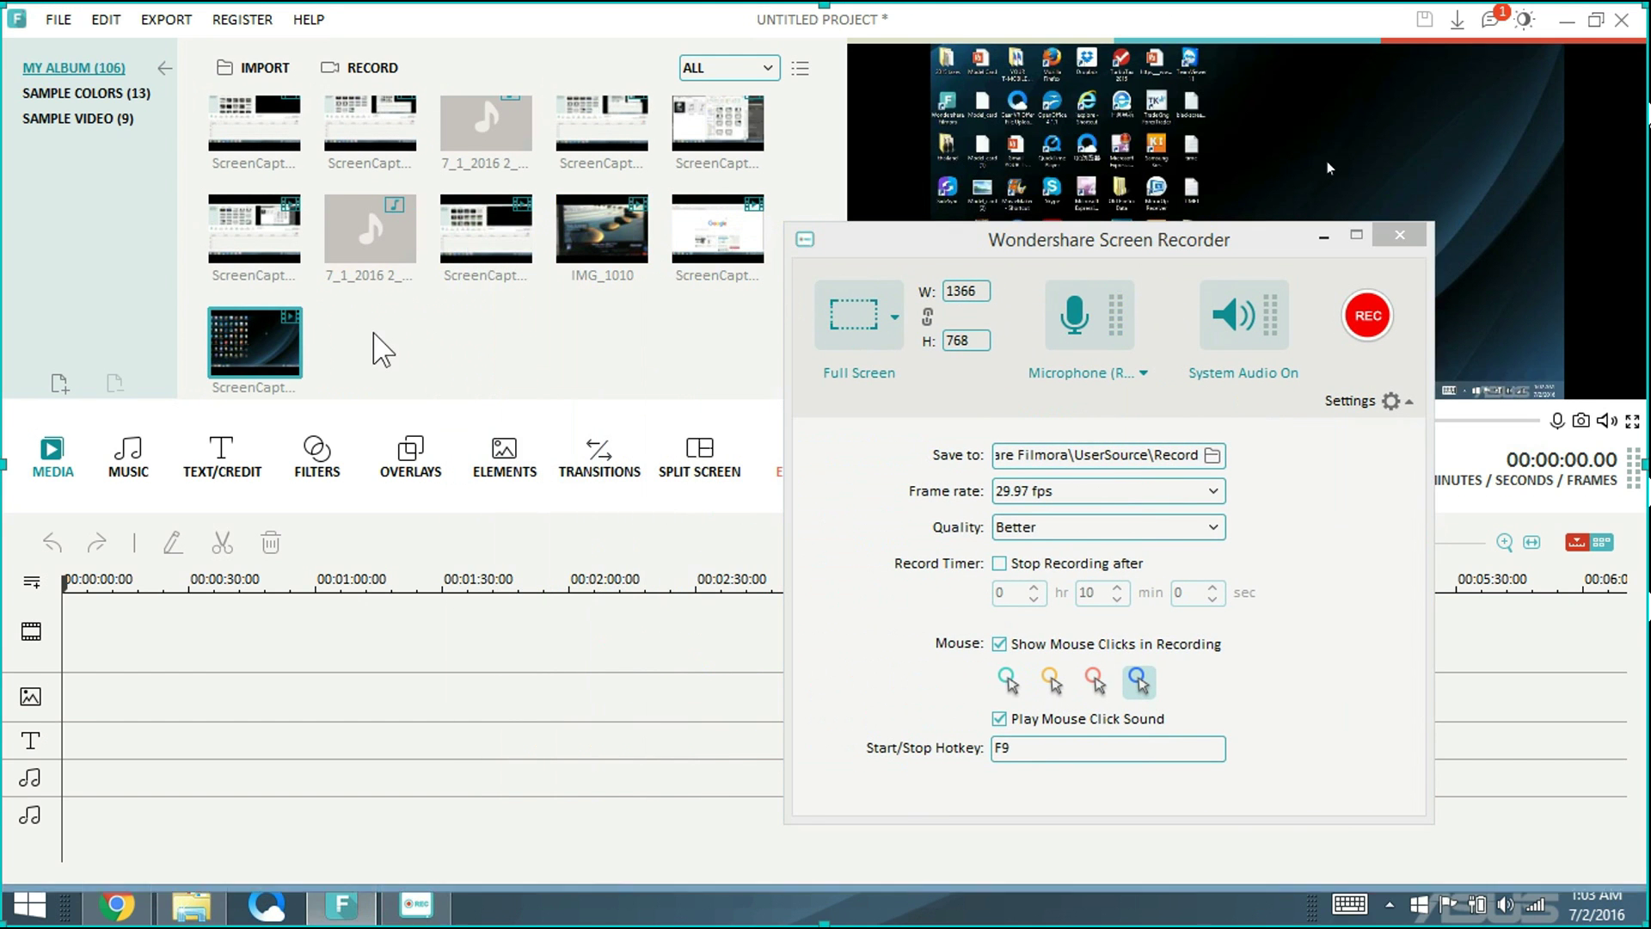
{"action": "double_click", "coordinate": [267, 347]}
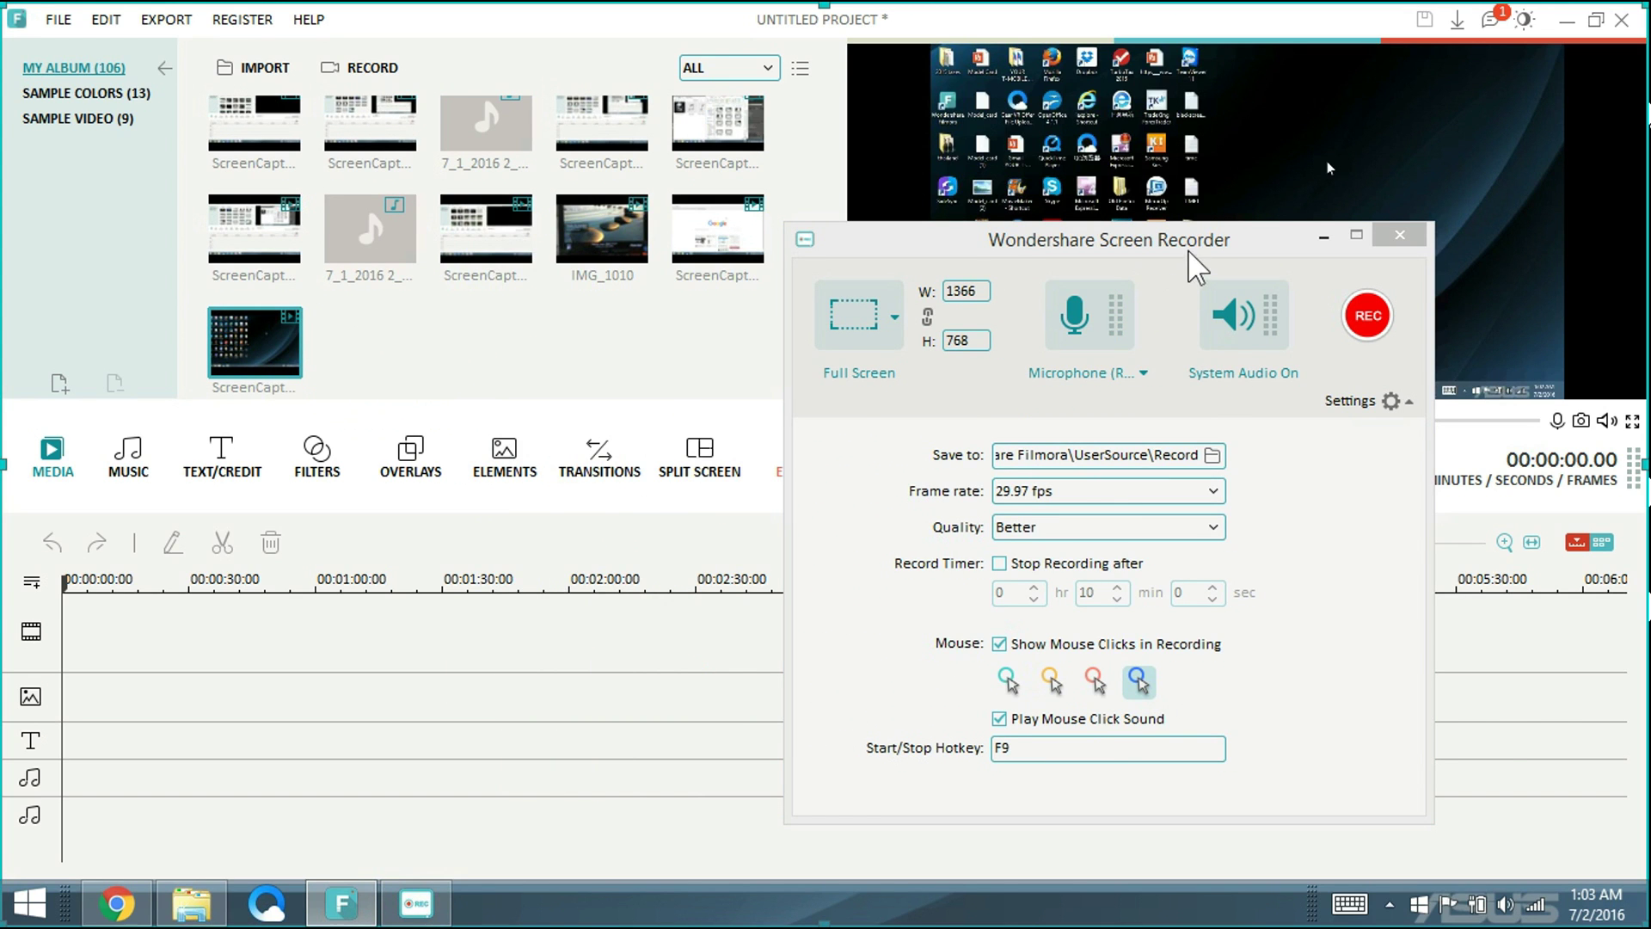
{"action": "left_click_drag", "start_coordinate": [1180, 241], "coordinate": [1271, 254]}
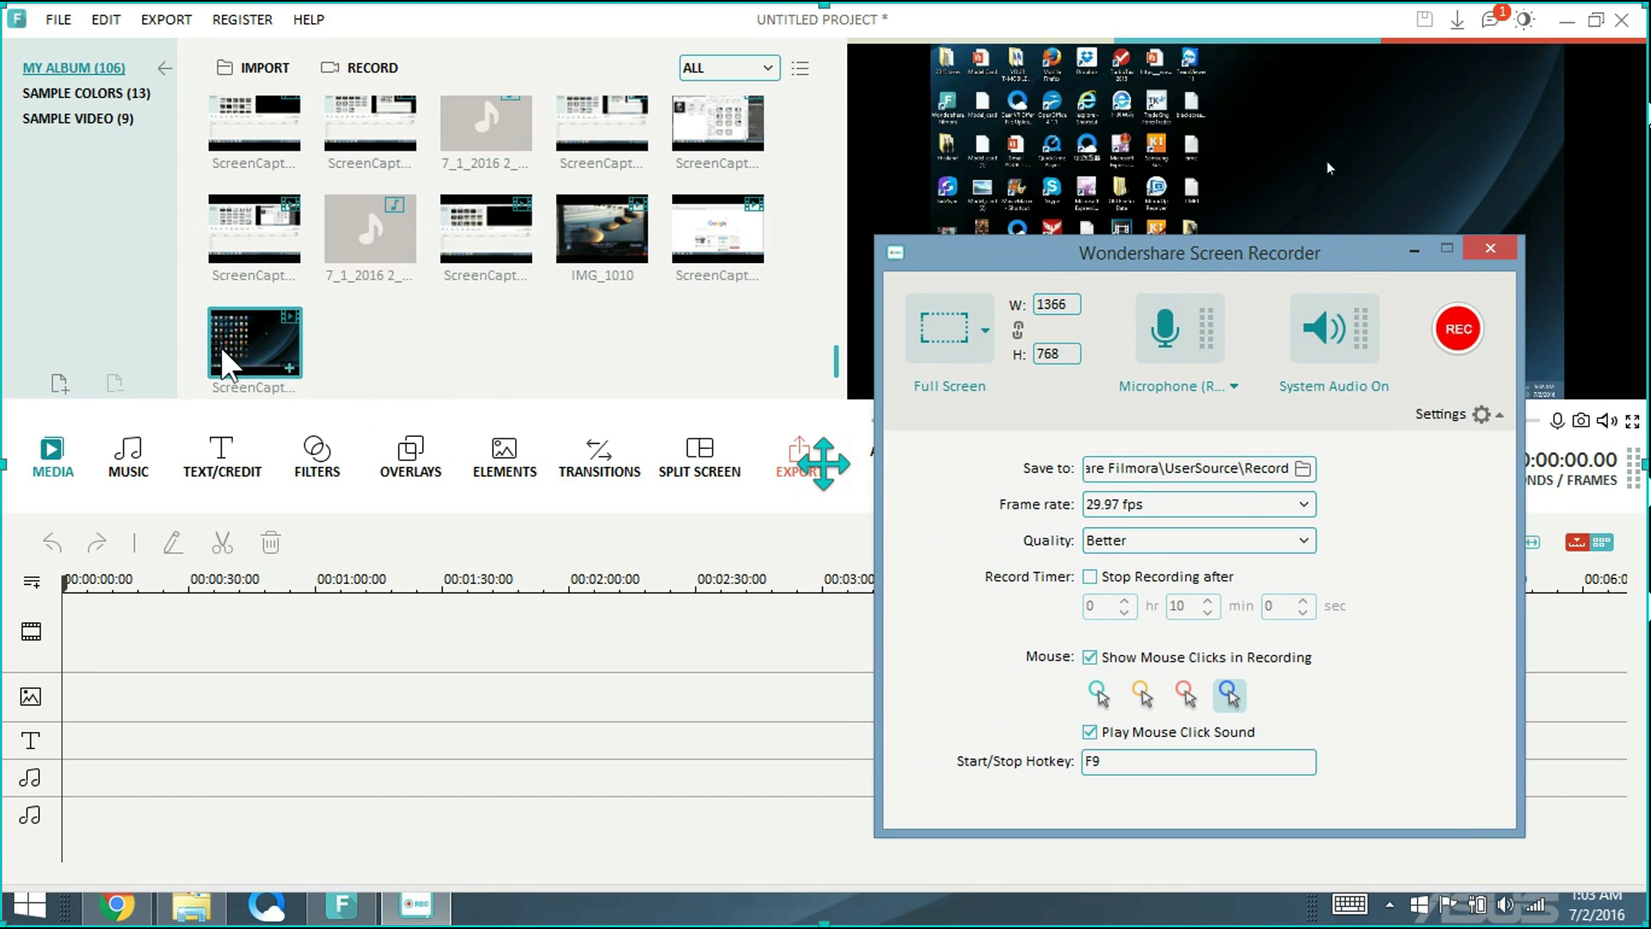
{"action": "left_click", "coordinate": [243, 355]}
{"action": "left_click", "coordinate": [1490, 249]}
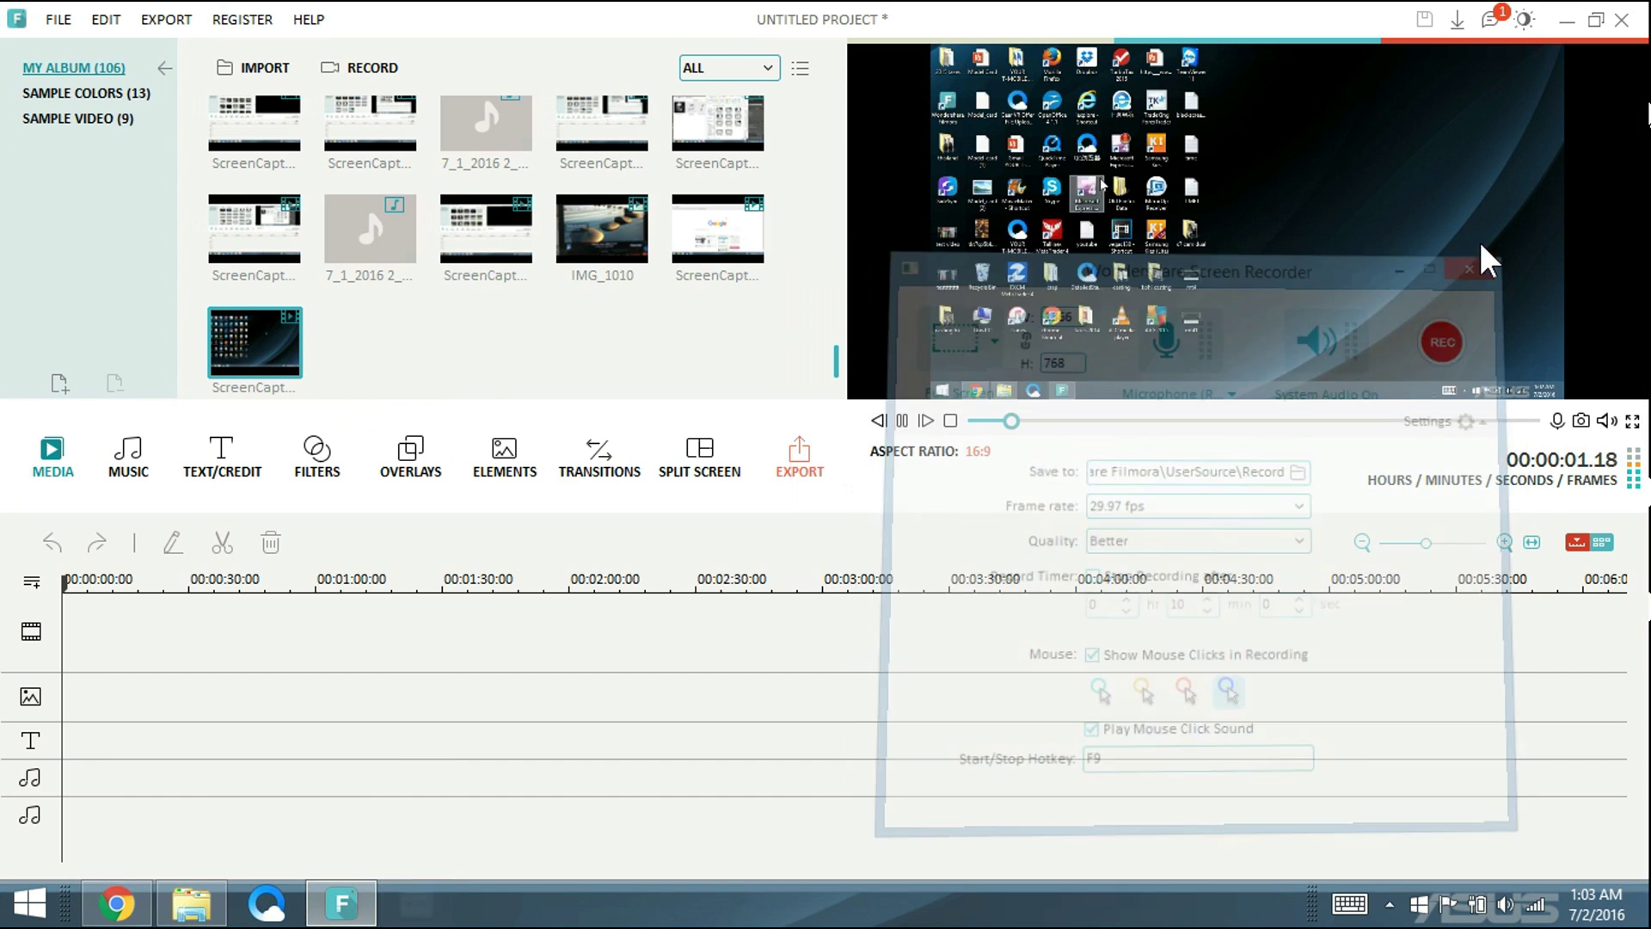
Play the capture in full-screen preview, skipping ahead twice along the progress bar.
{"action": "left_click", "coordinate": [1632, 420]}
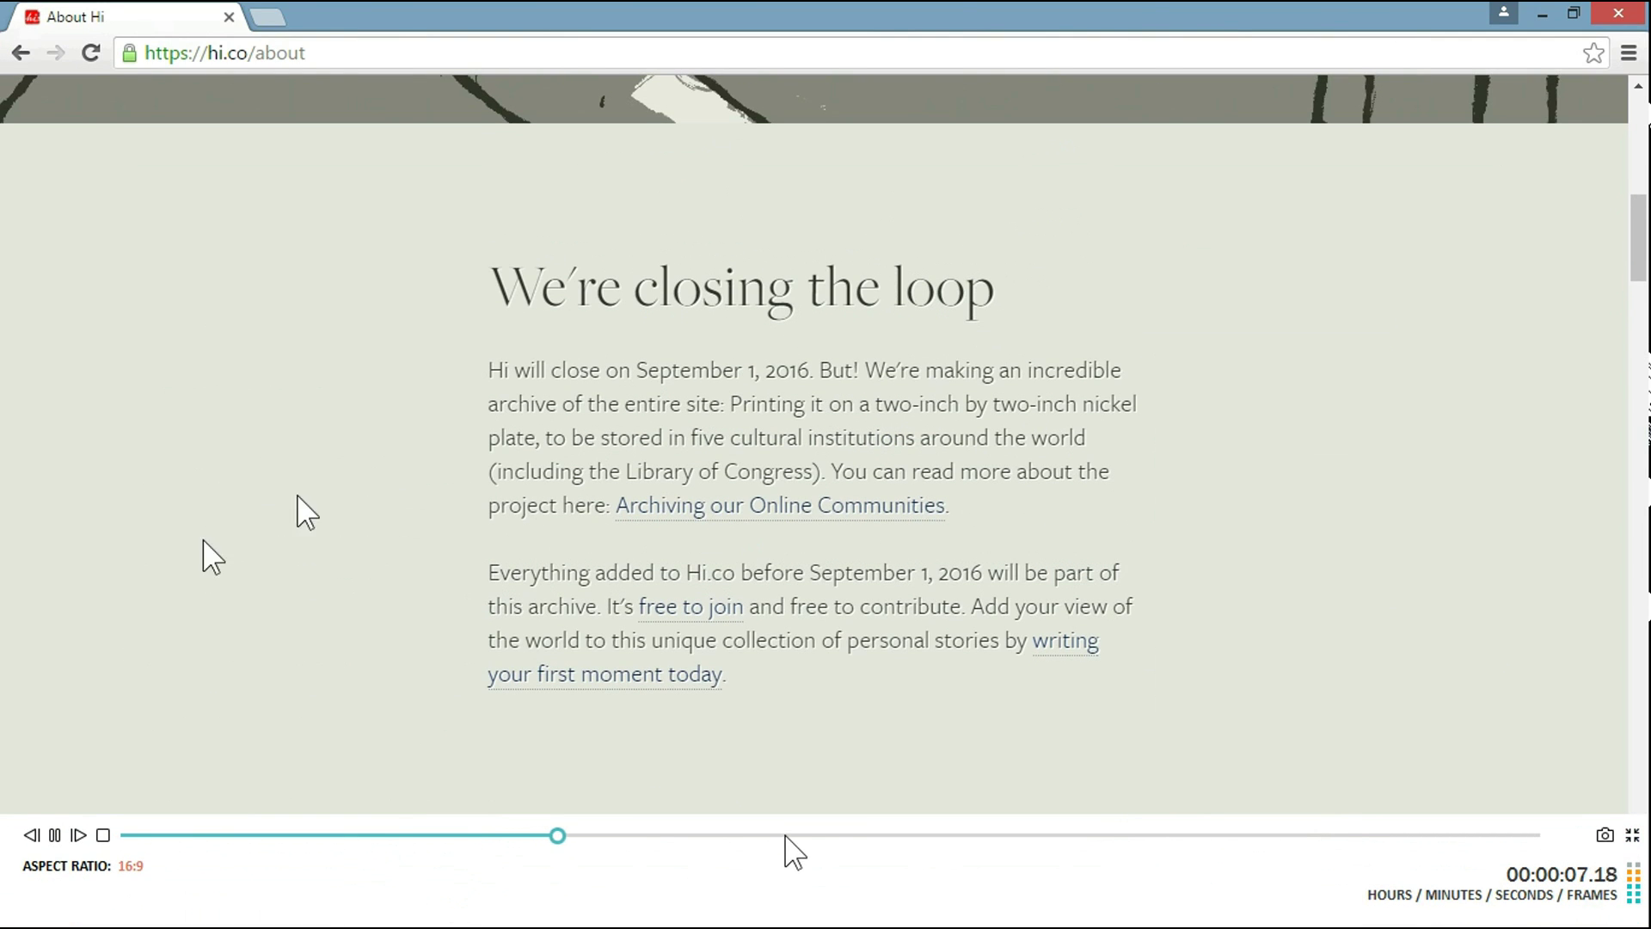
{"action": "left_click", "coordinate": [815, 837]}
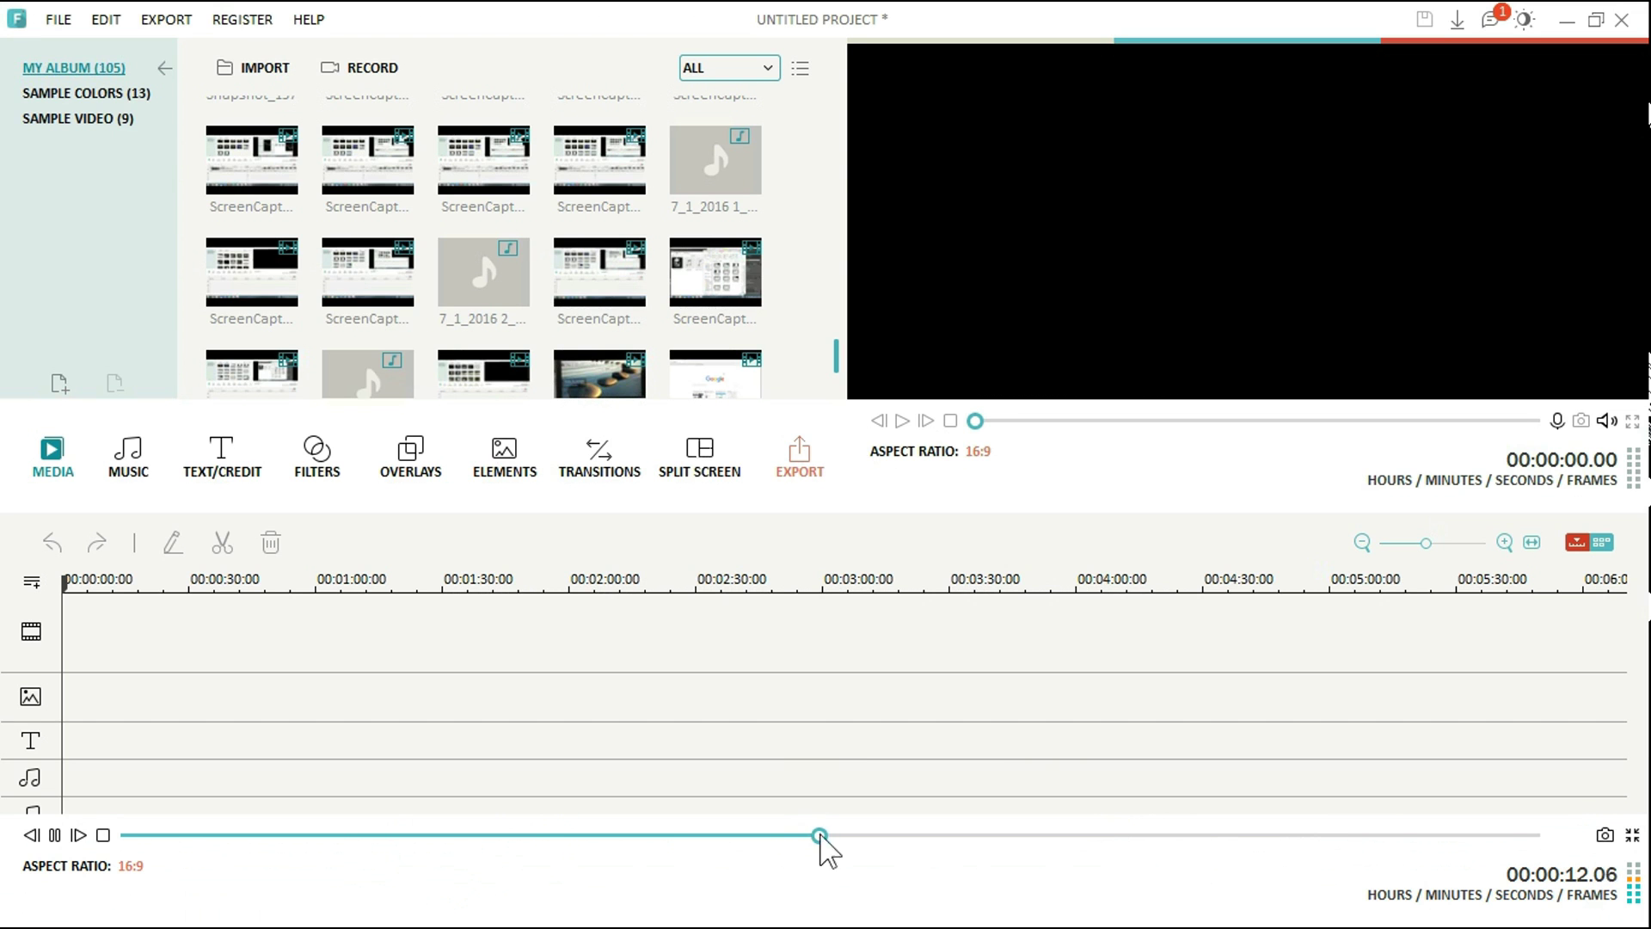
{"action": "left_click", "coordinate": [1043, 835]}
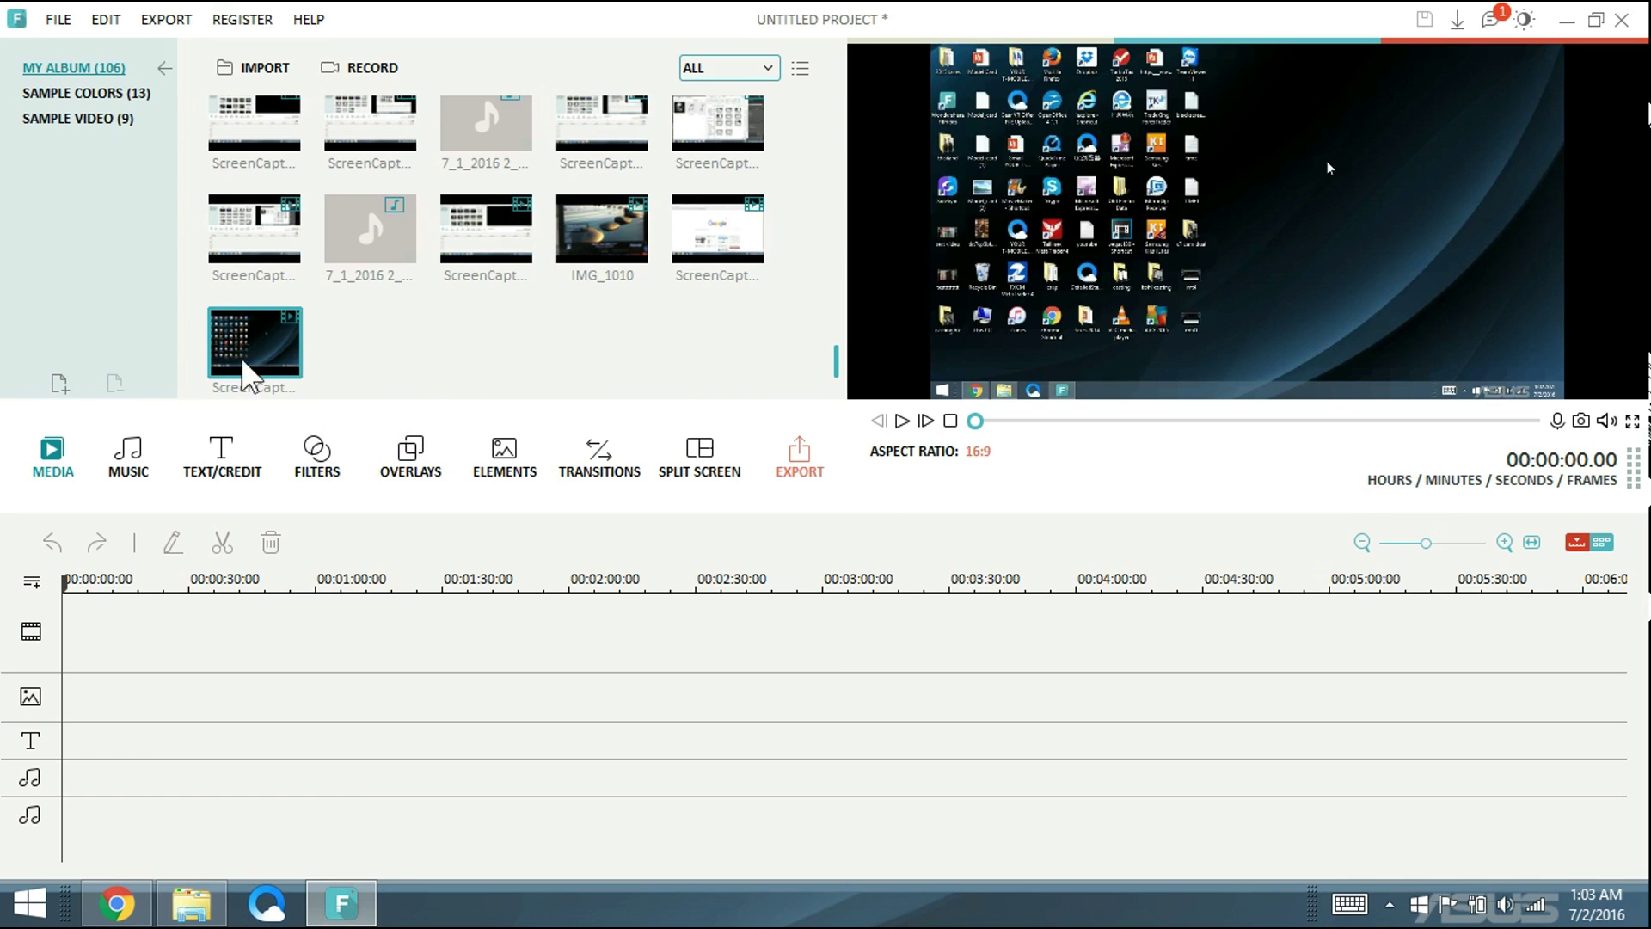
Drag the ScreenCapture clip from My Album onto the video track at 00:00:00.
{"action": "mouse_move", "coordinate": [257, 342]}
{"action": "left_click_drag", "start_coordinate": [259, 346], "coordinate": [156, 639]}
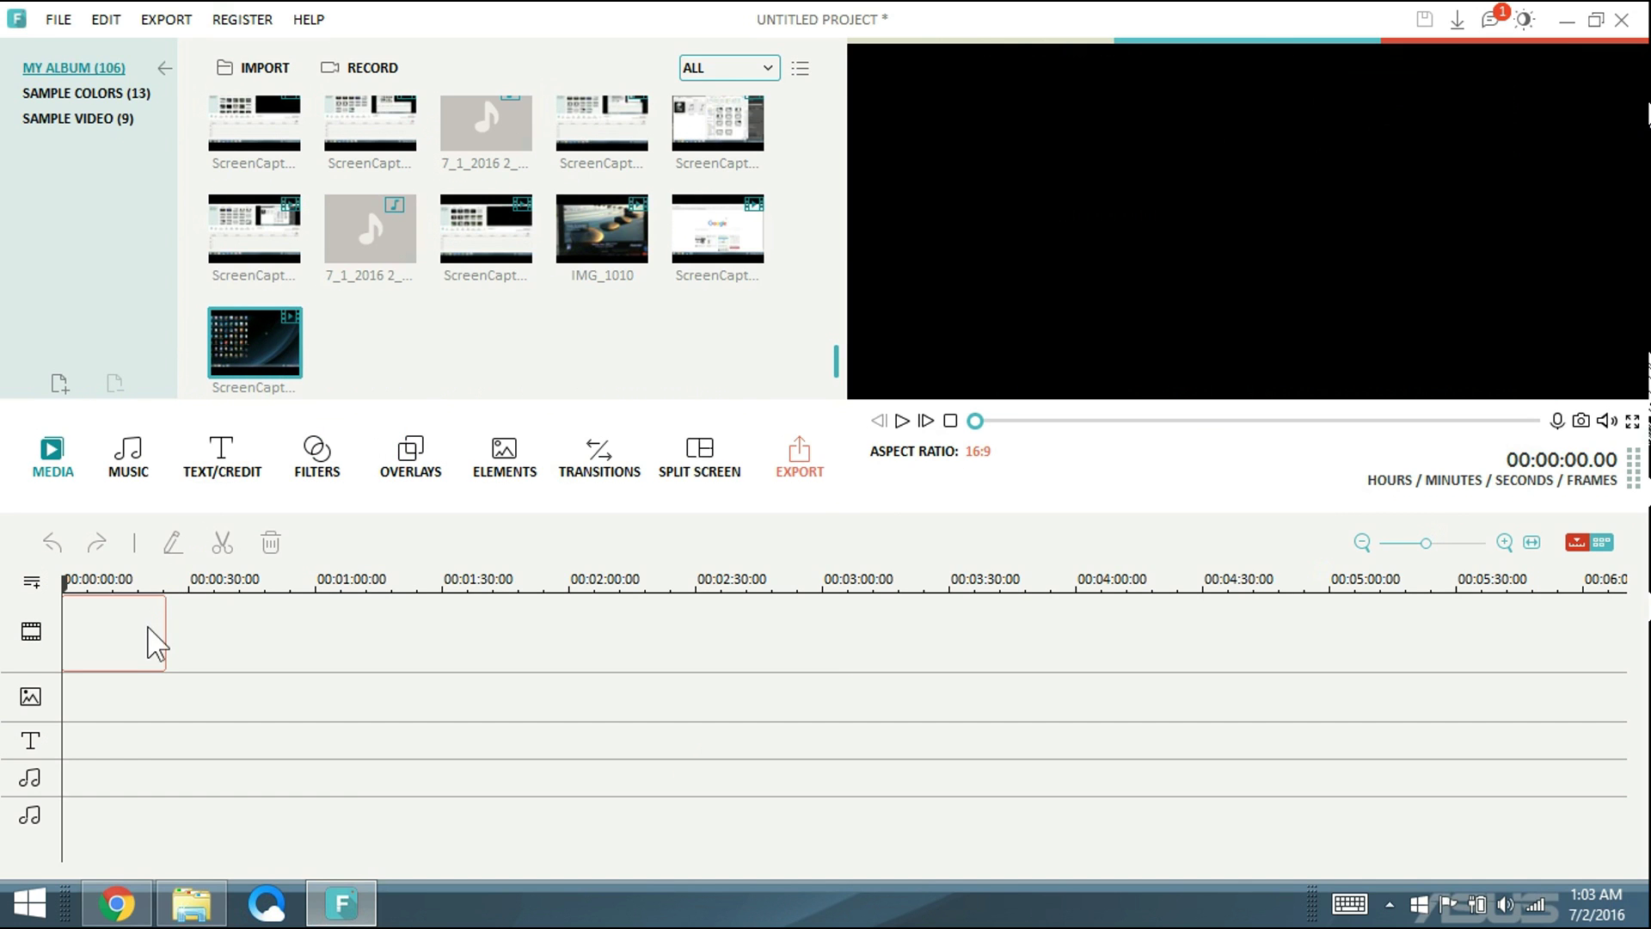